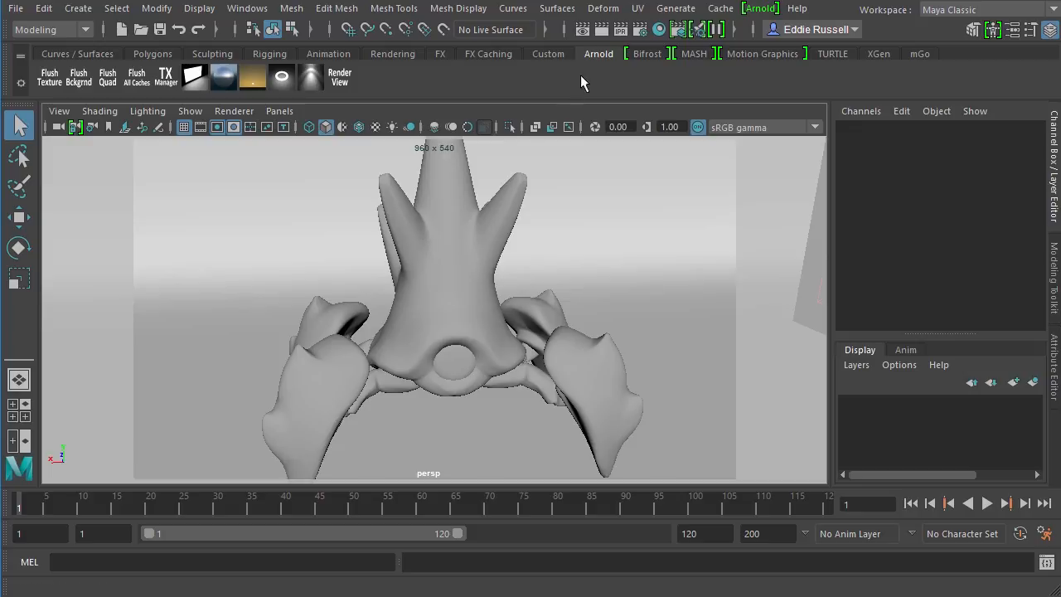
Check the installed Arnold version from the Arnold menu's About dialog.
click(659, 29)
click(757, 9)
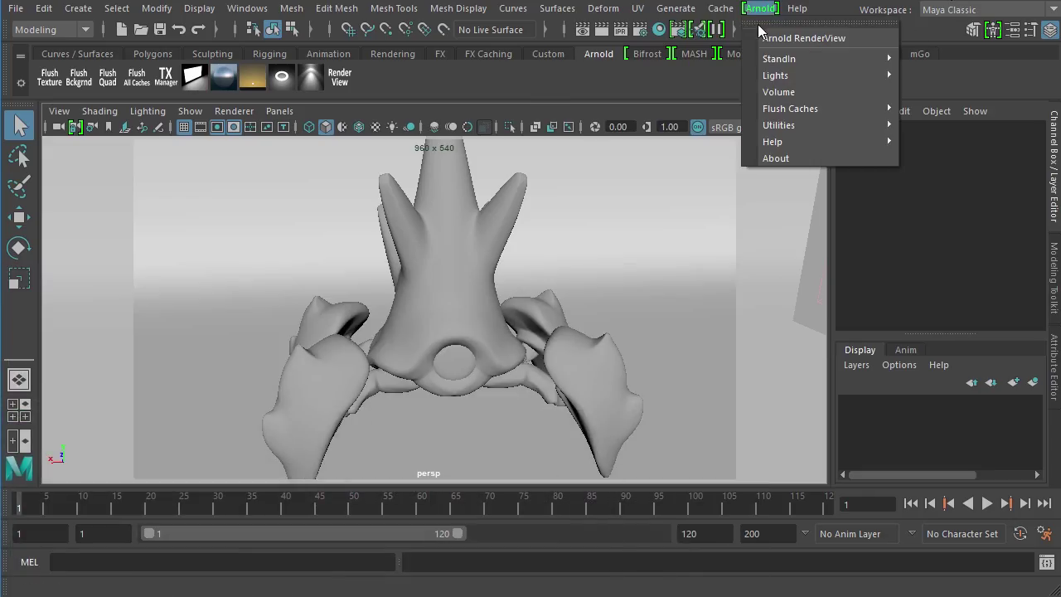
click(798, 159)
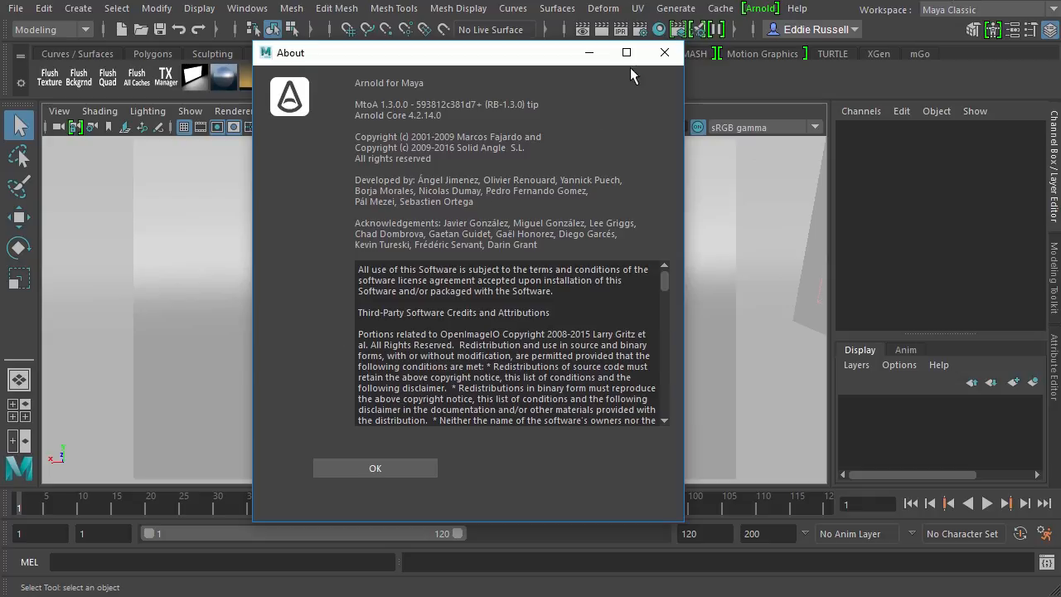
click(660, 55)
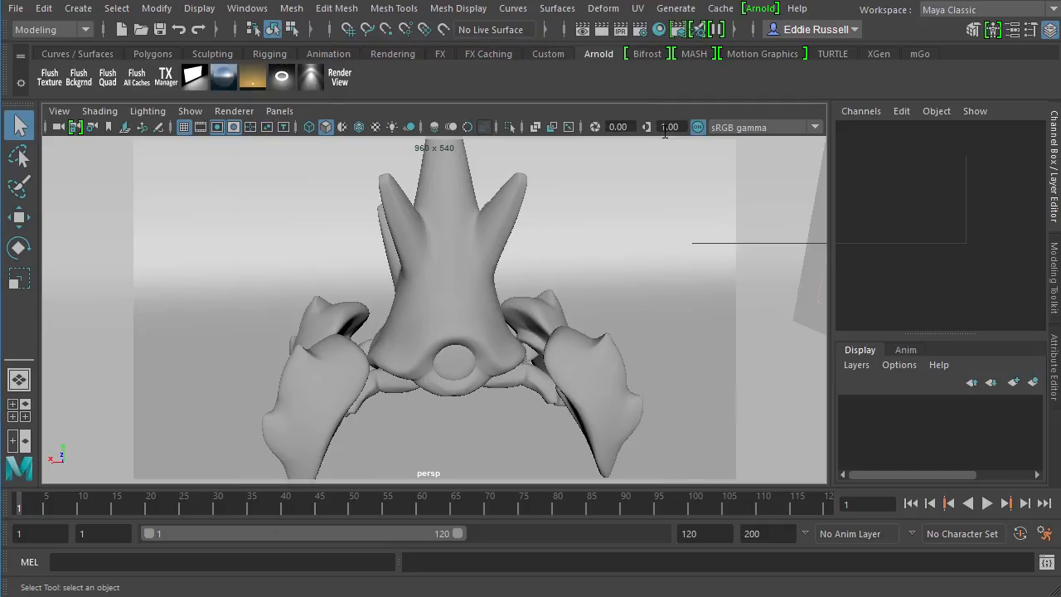
In Hypershade, create a new aiStandard material (aiStandard3) from Arnold > Shader > Surface.
click(659, 29)
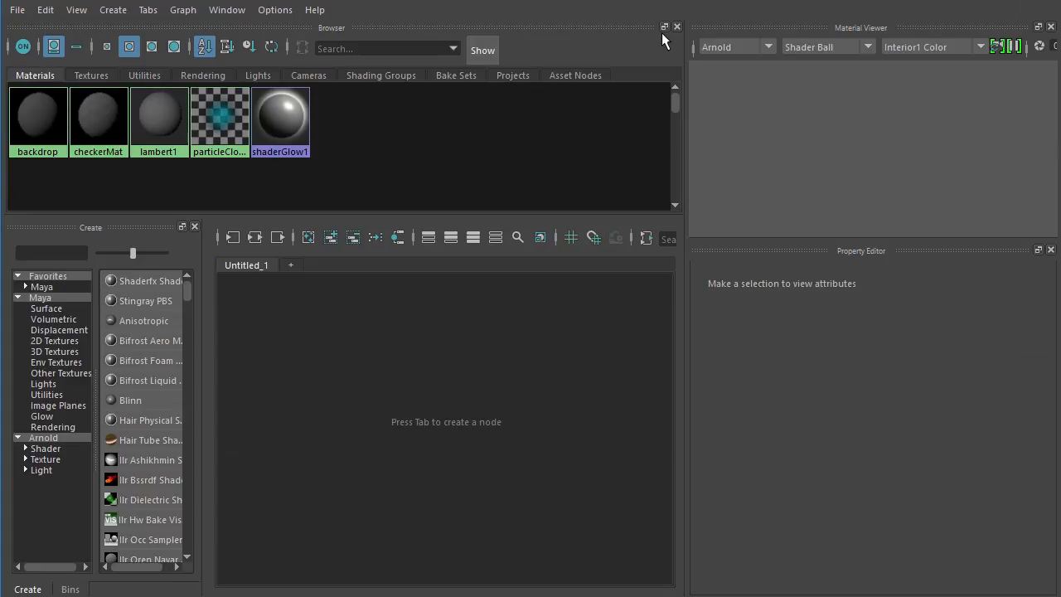
click(26, 448)
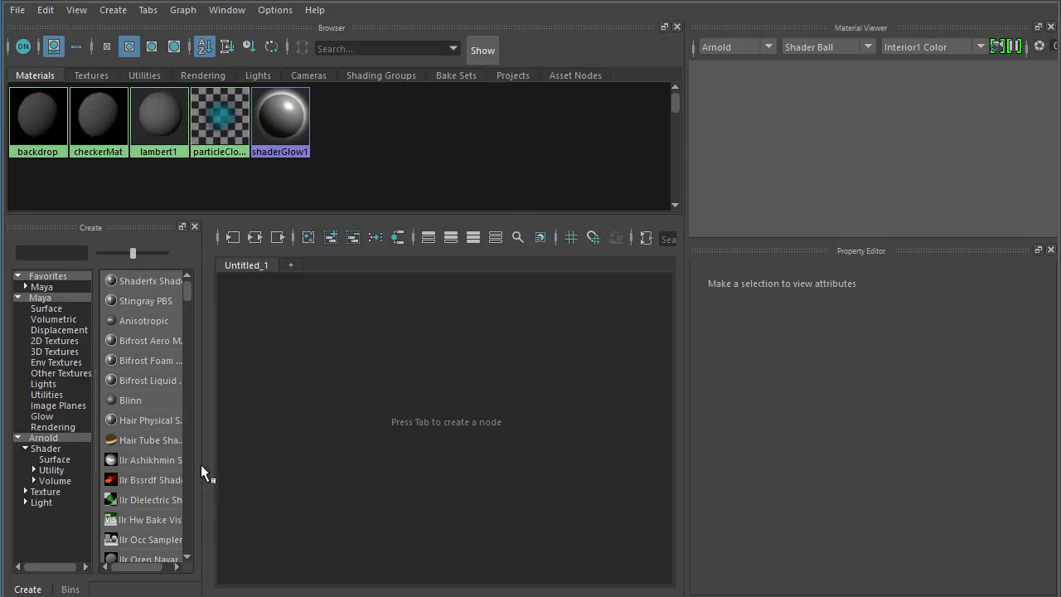
drag(203, 472, 241, 470)
click(61, 459)
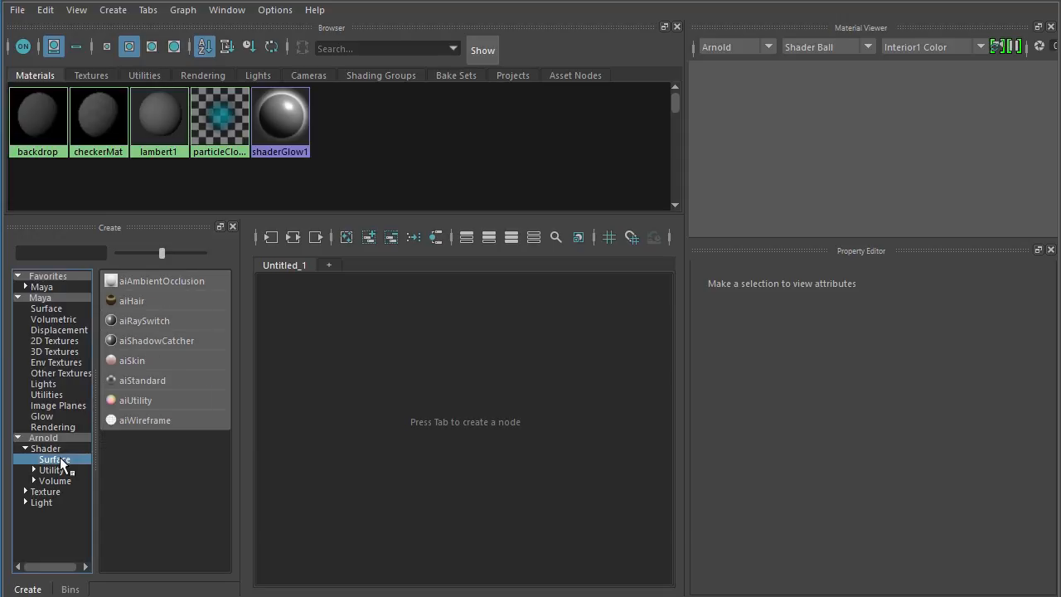
click(162, 379)
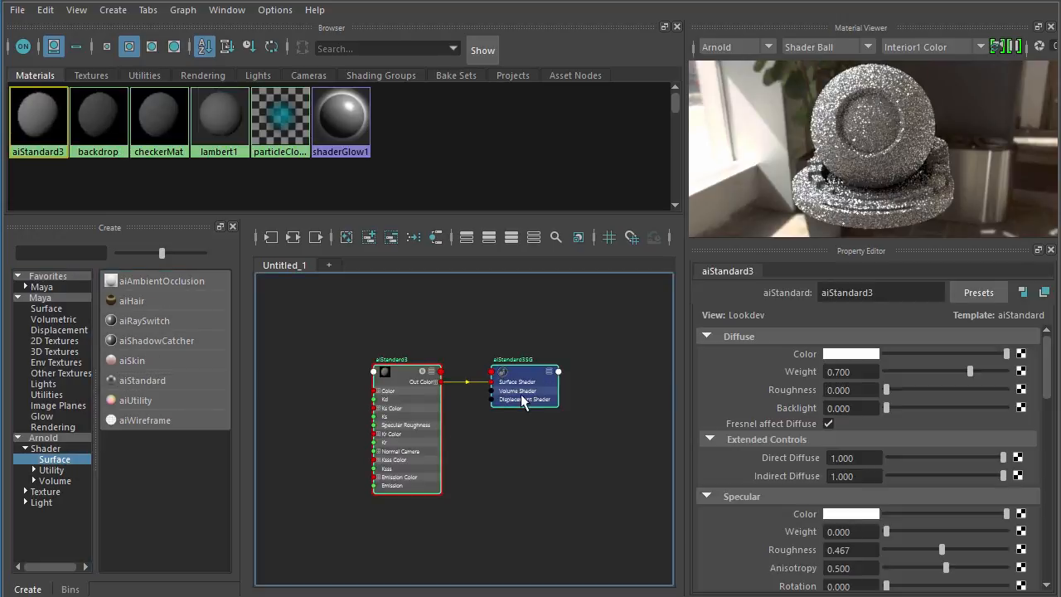
Arrange aiStandard3 and its shading group together in the graph.
drag(425, 401, 477, 377)
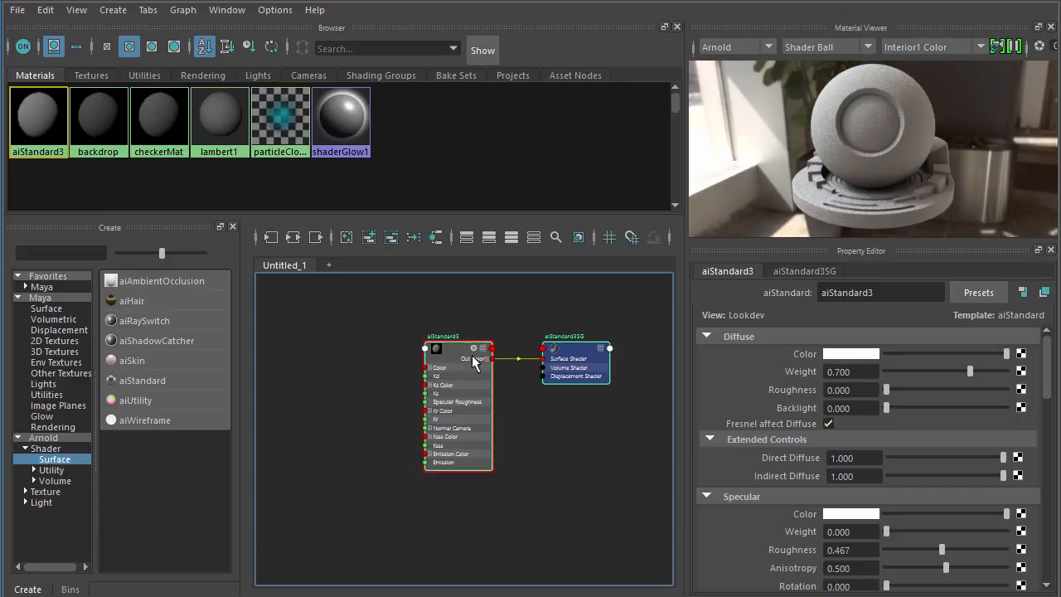
click(468, 367)
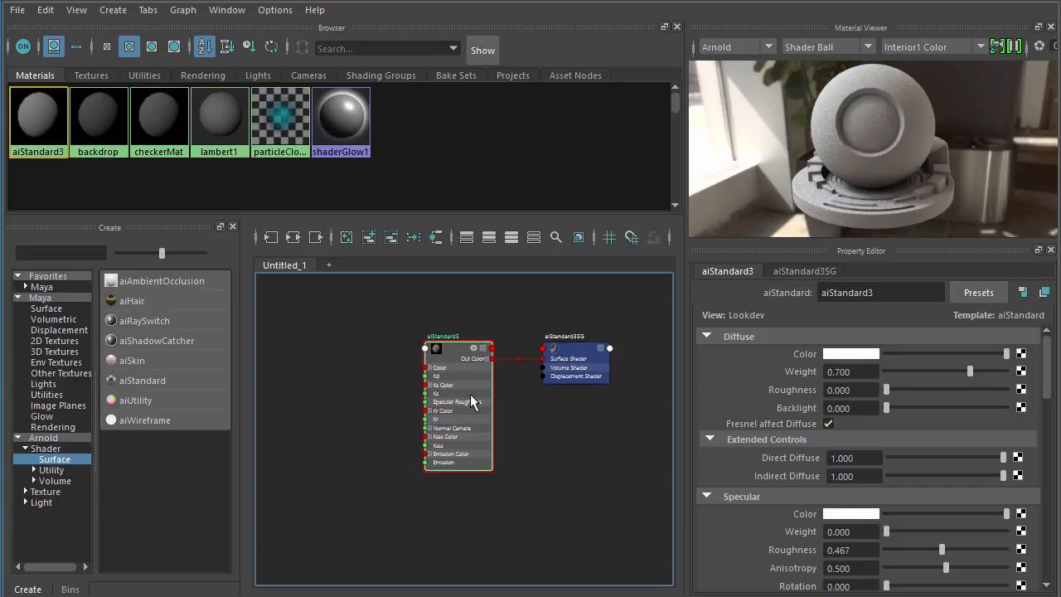
drag(444, 316, 572, 373)
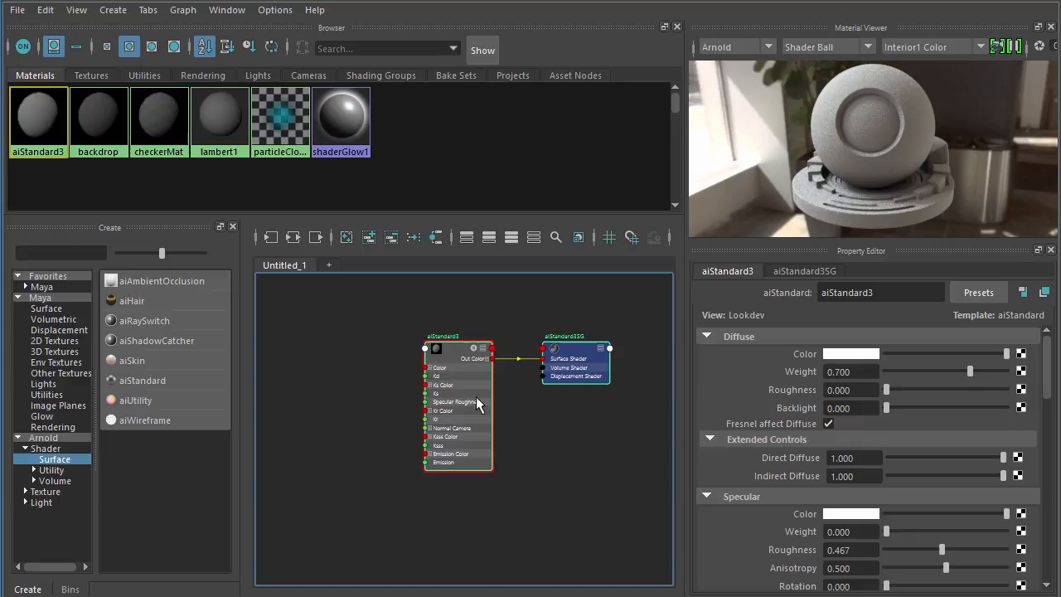
drag(476, 397, 502, 406)
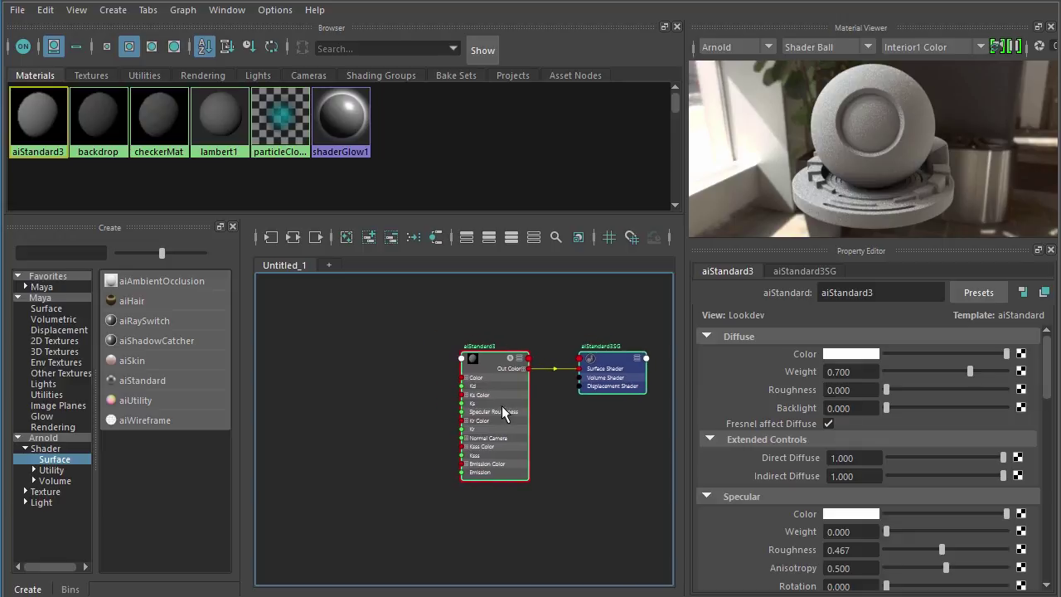
Add a File texture node with its place2dTexture node and move them up-left.
click(74, 344)
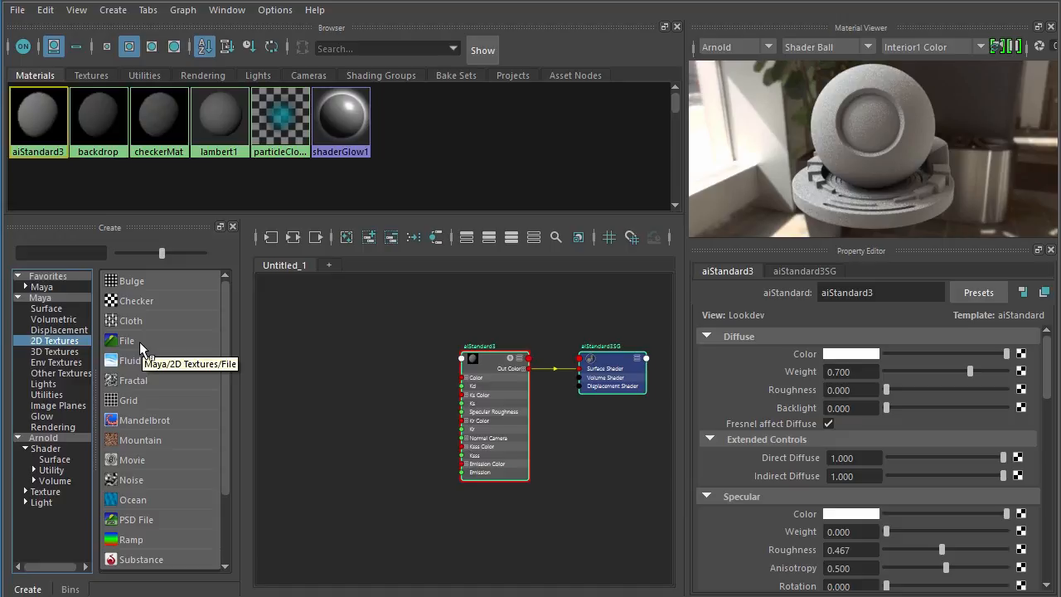
click(139, 342)
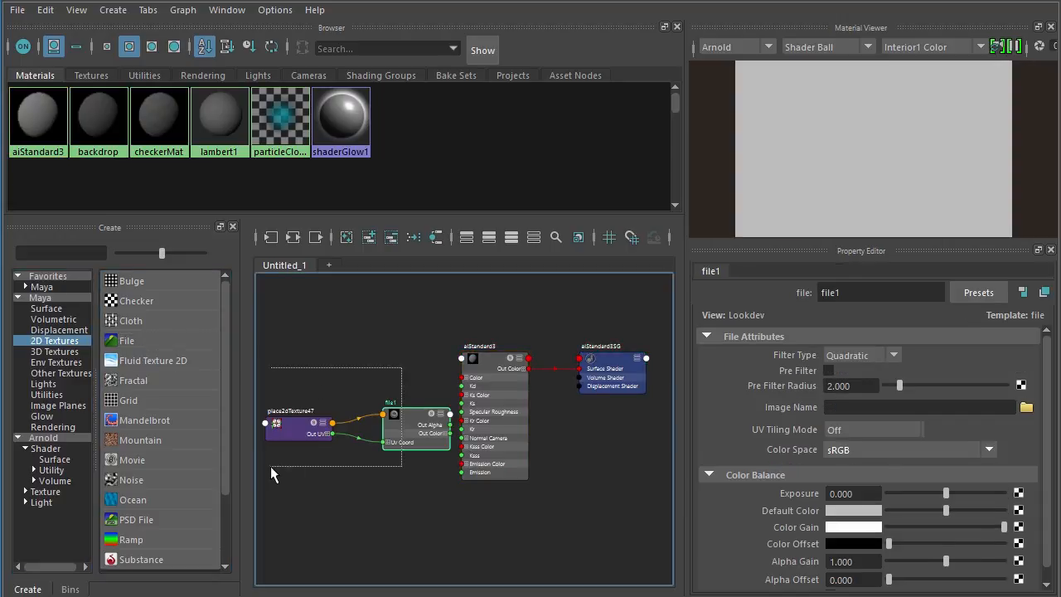
drag(402, 369, 271, 482)
drag(393, 439, 373, 378)
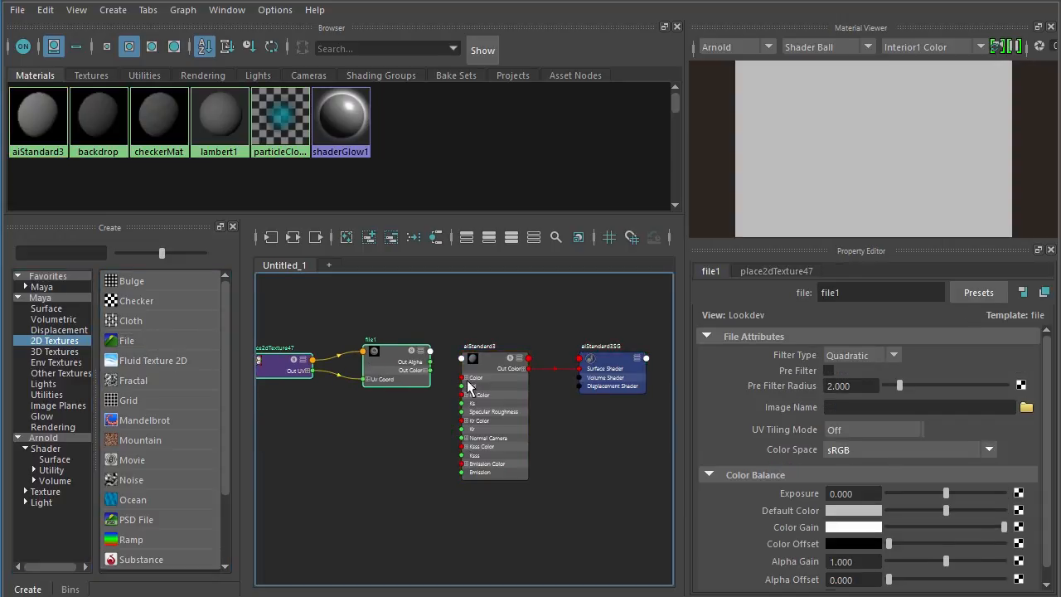
Reposition aiStandard3, its shading group and file1 to tidy the network layout.
drag(485, 378, 515, 376)
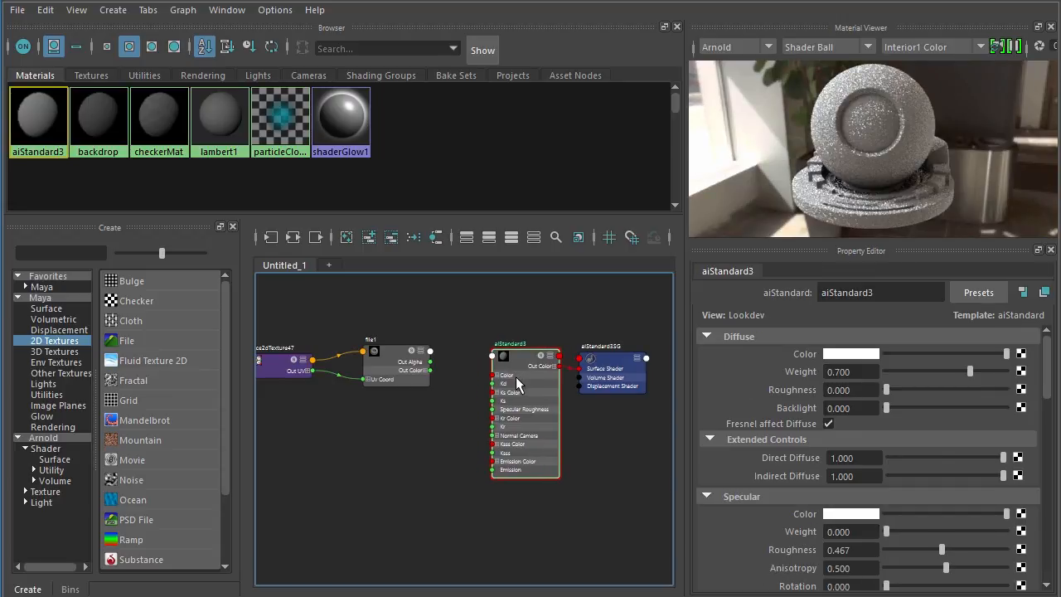
shift+click(603, 393)
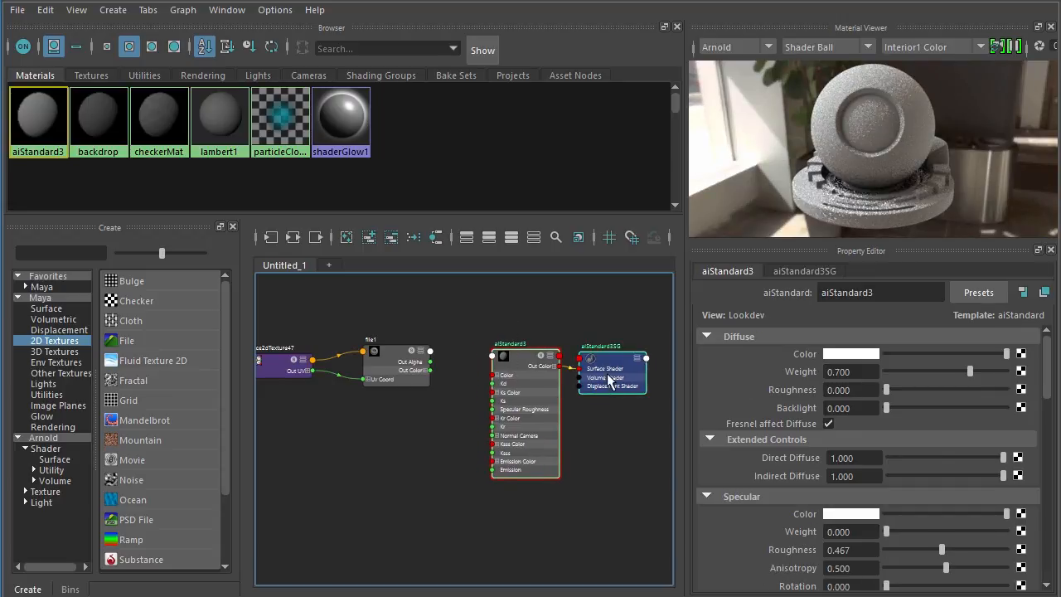
drag(604, 389, 610, 368)
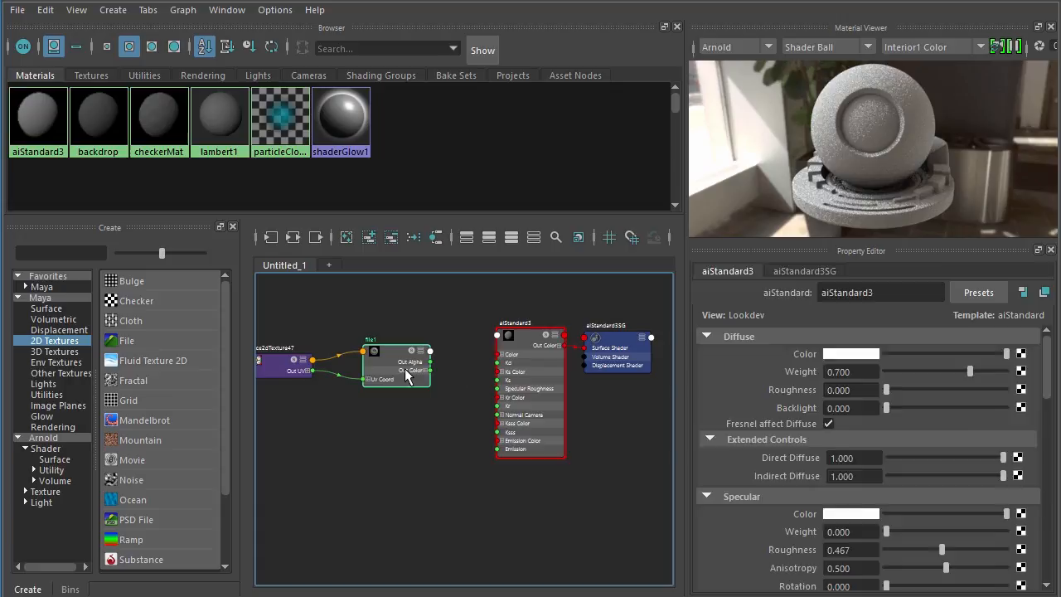
drag(403, 368, 406, 351)
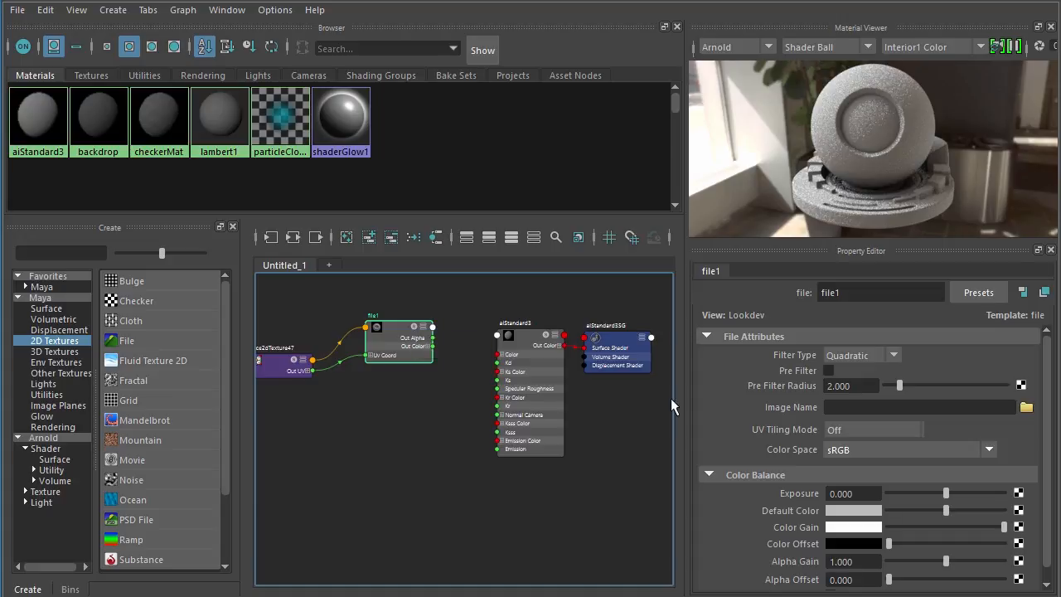
Load diffuse.1001.tif from the Textures folder as file1's image.
click(1026, 408)
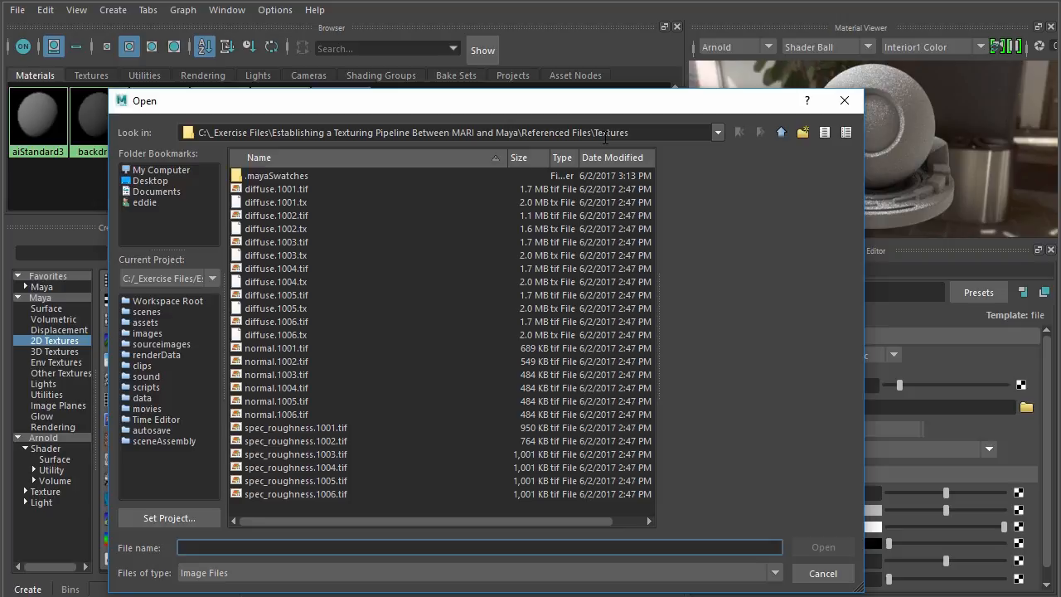
click(294, 189)
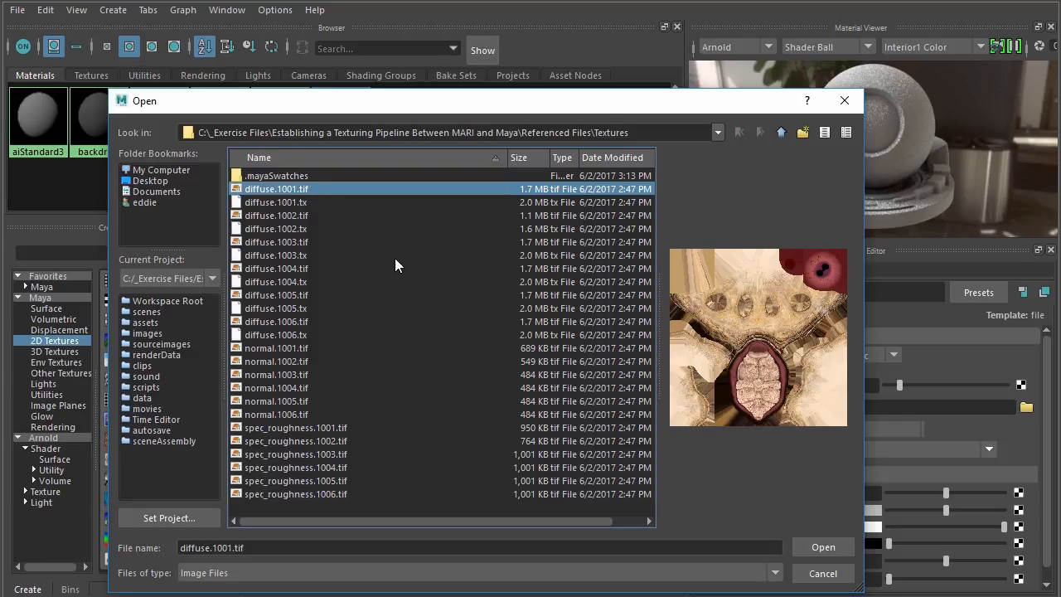
click(310, 281)
click(311, 198)
key(Up)
click(823, 547)
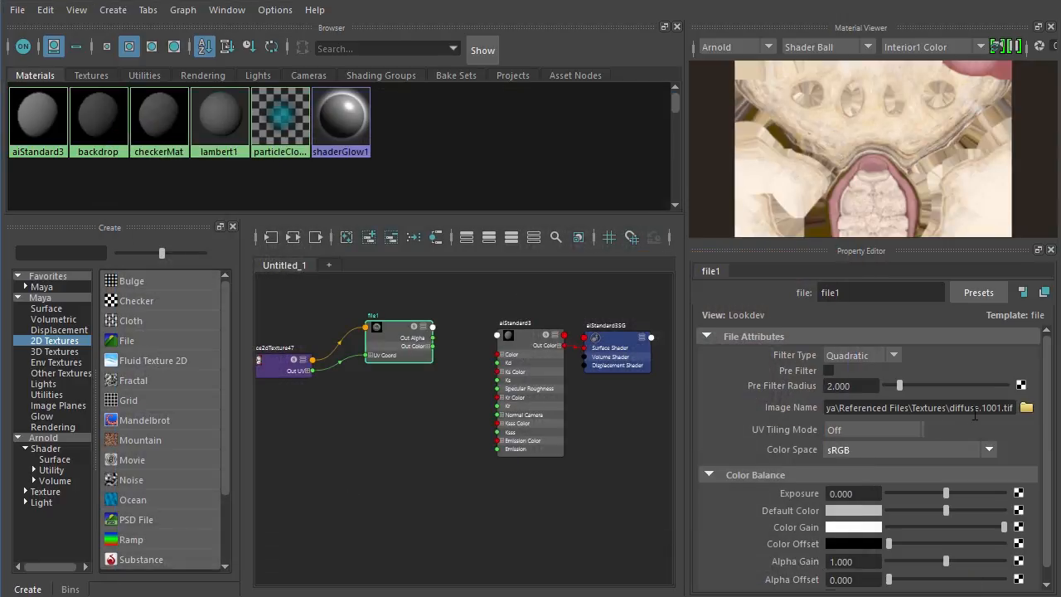
Connect file1's Out Color into aiStandard3's Color attribute.
drag(950, 408, 1013, 408)
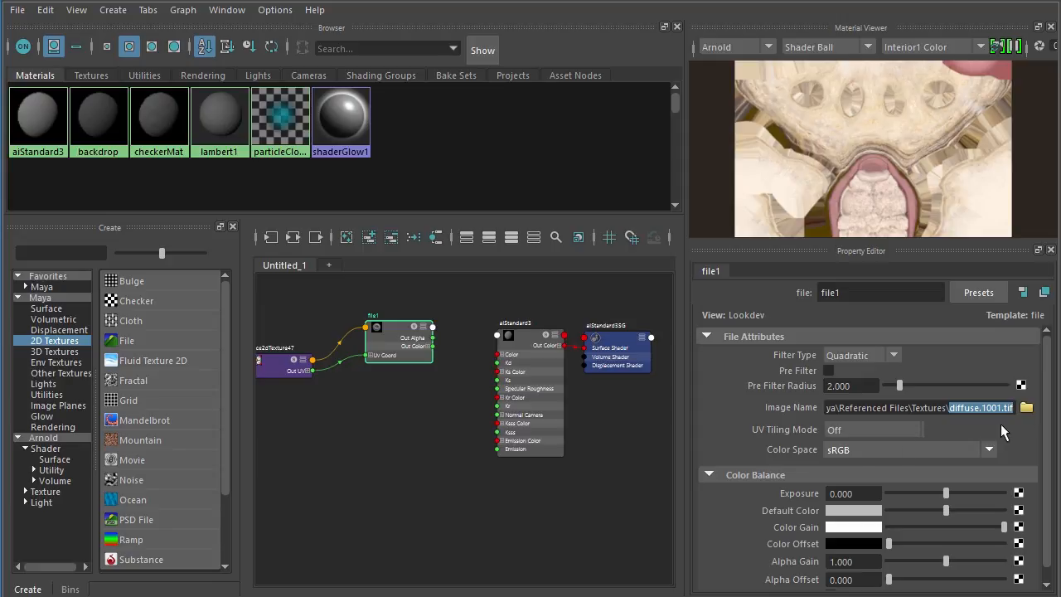
click(415, 343)
click(510, 356)
middle_drag(406, 343, 778, 354)
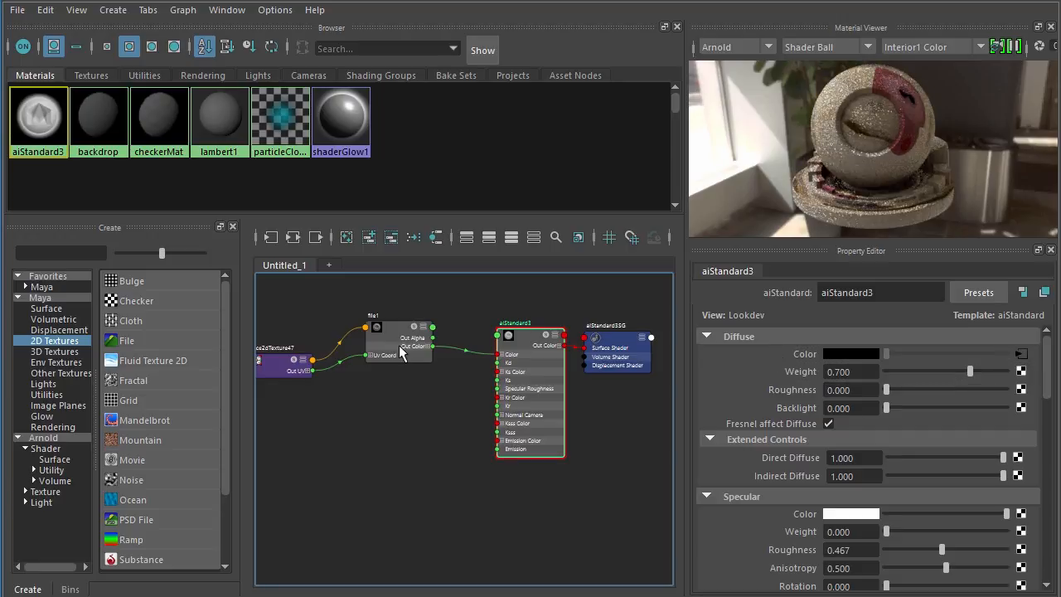
drag(393, 338, 411, 360)
Rename the aiStandard3 material to crab_creature.
click(539, 346)
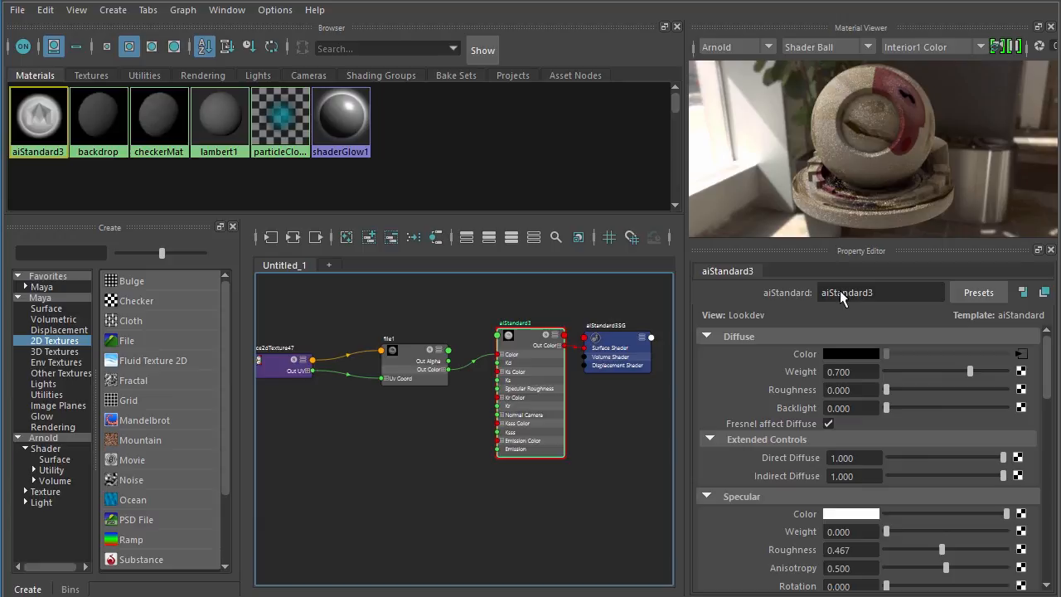
drag(873, 293, 833, 292)
text(S)
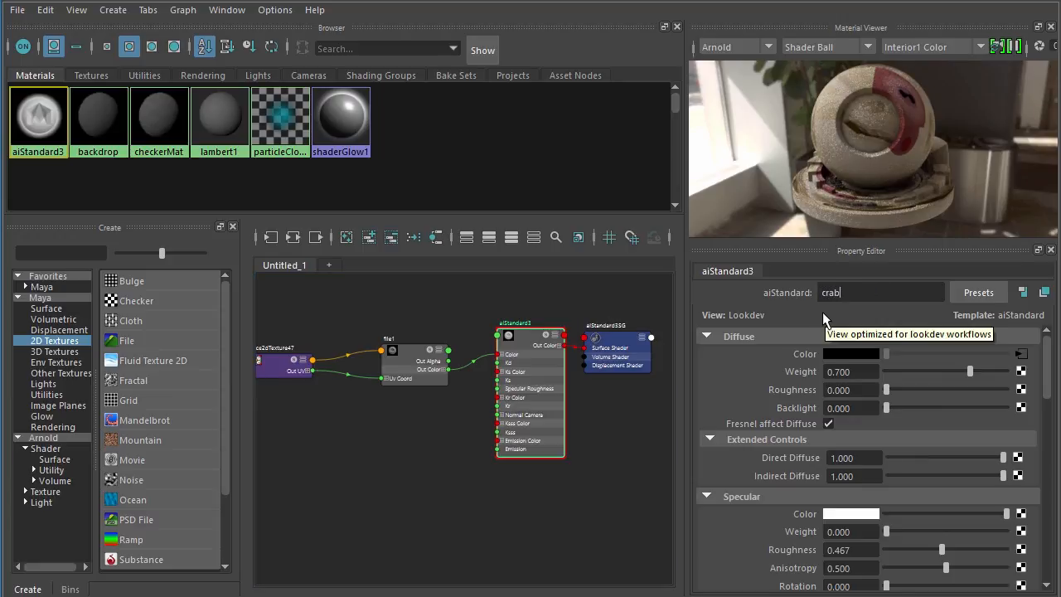
text(reature)
key(Return)
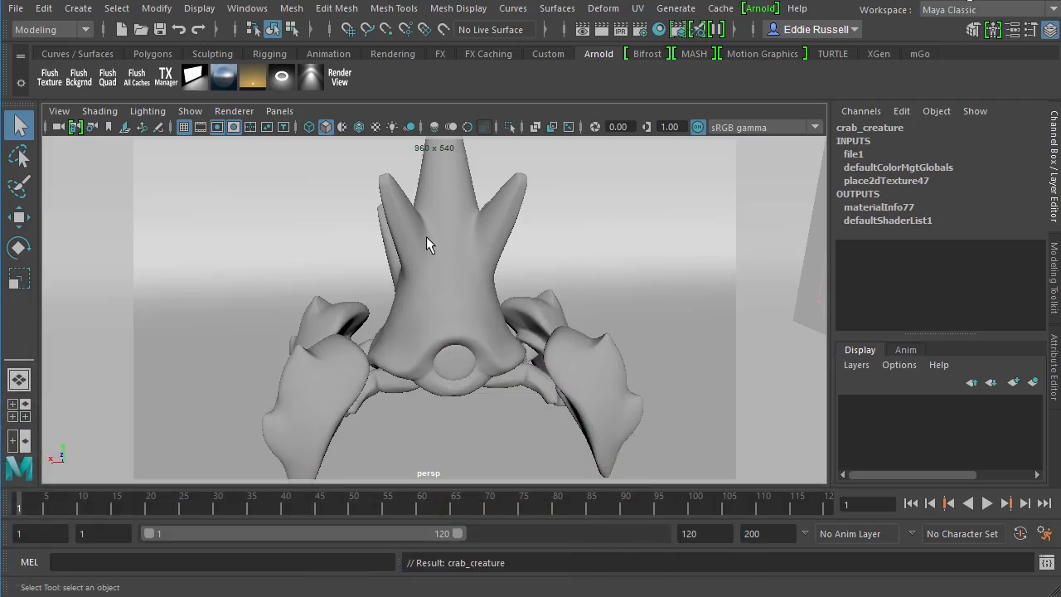
Select the whole crabCreature group and assign the existing crab_creature material to it.
click(433, 241)
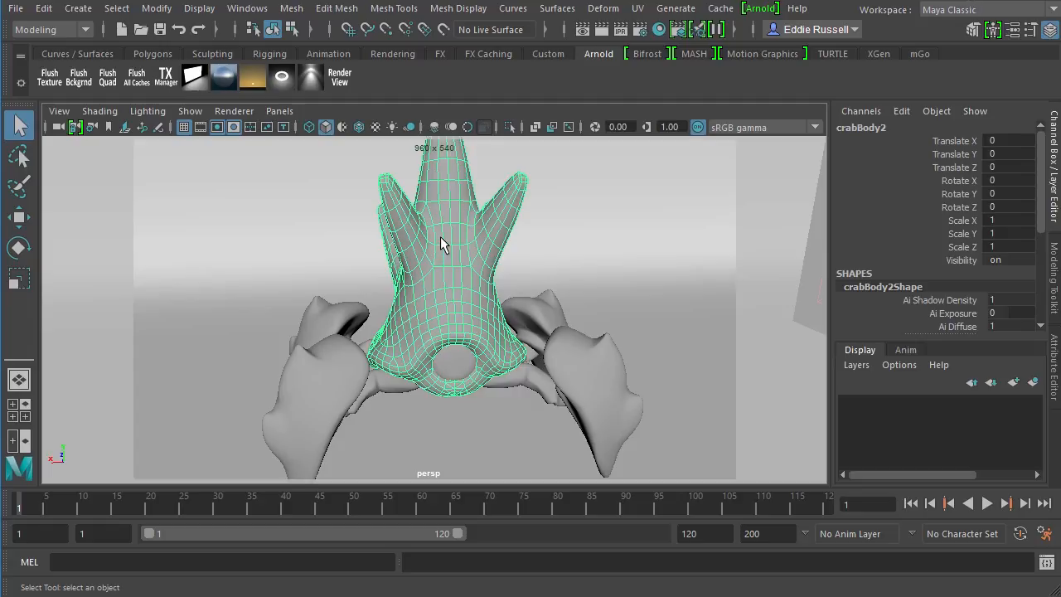
key(Up)
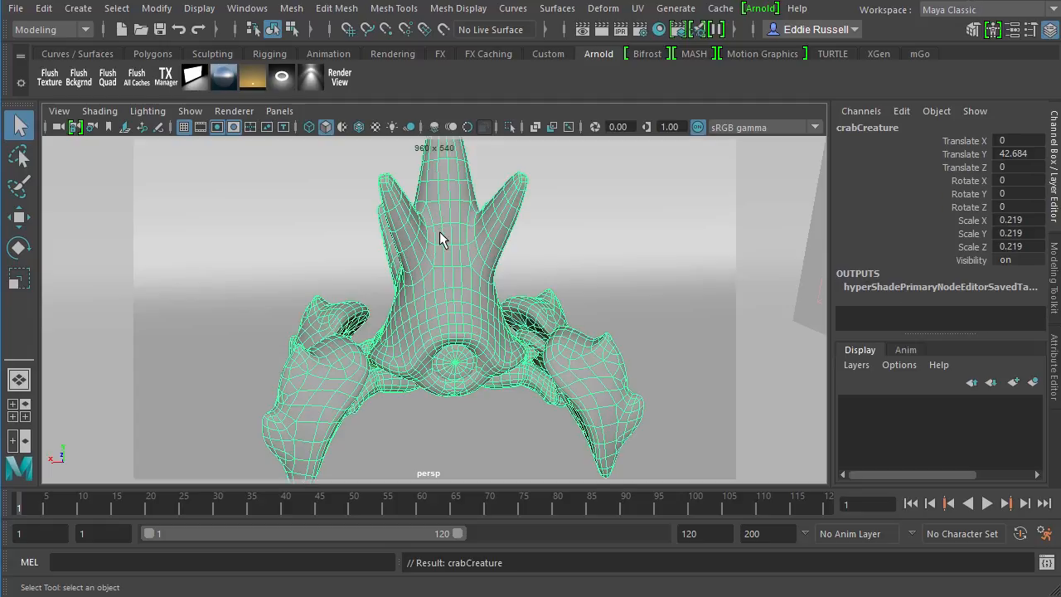
right_drag(450, 174, 462, 215)
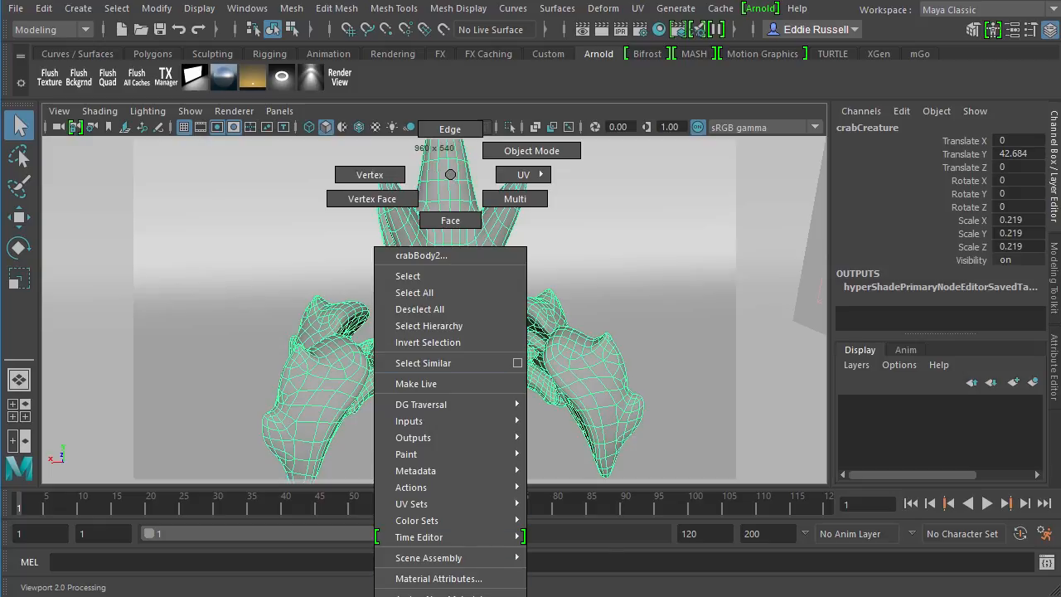
click(563, 420)
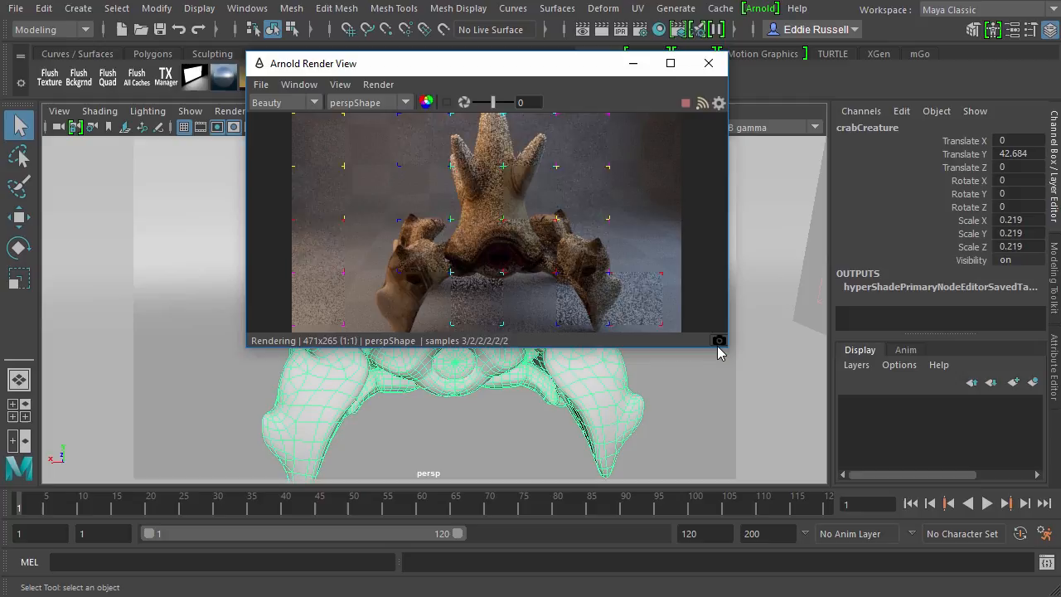
drag(727, 348, 839, 469)
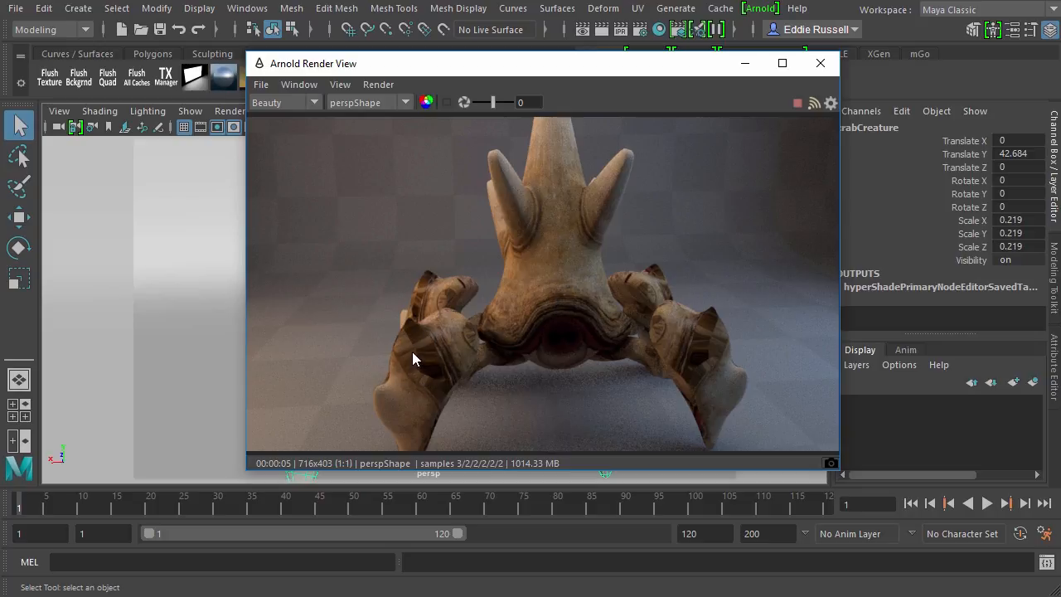
click(820, 63)
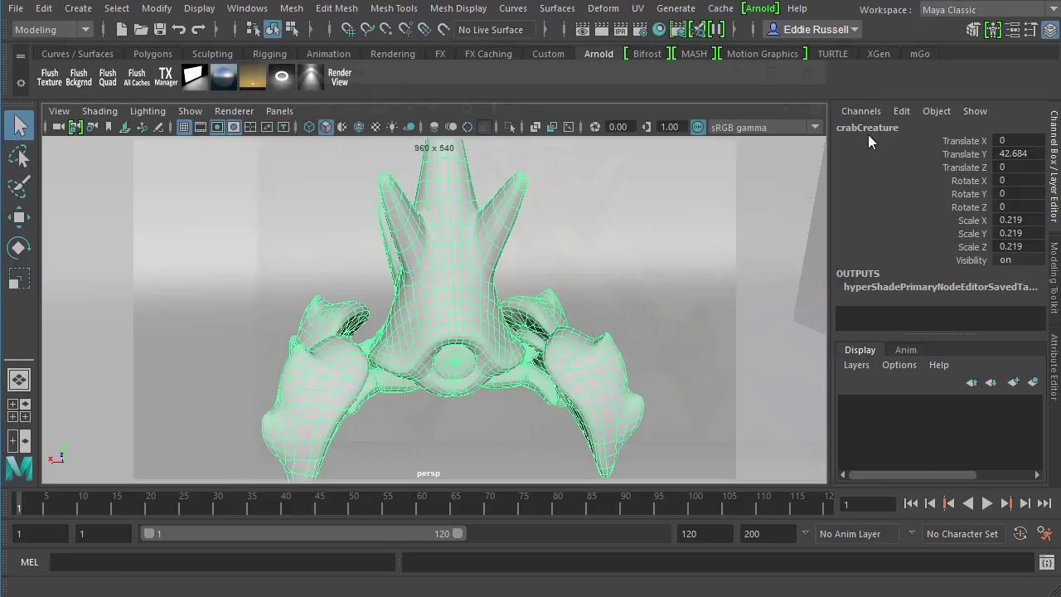
Set file1's UV Tiling Mode to UDIM (Mari), giving a diffuse.<UDIM>.tif path with 6 tiles found.
click(659, 31)
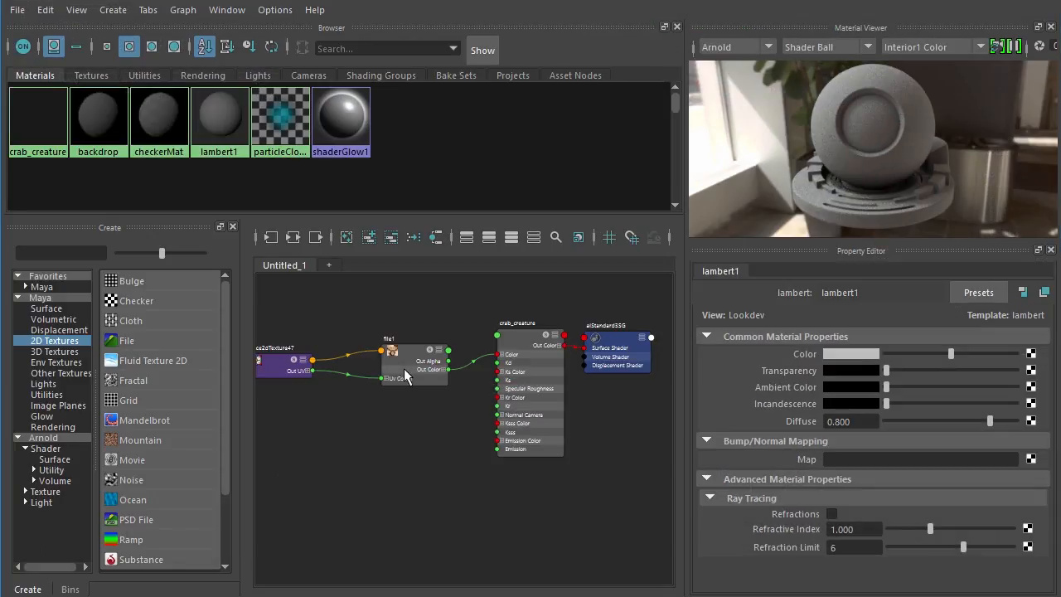
drag(406, 381, 410, 367)
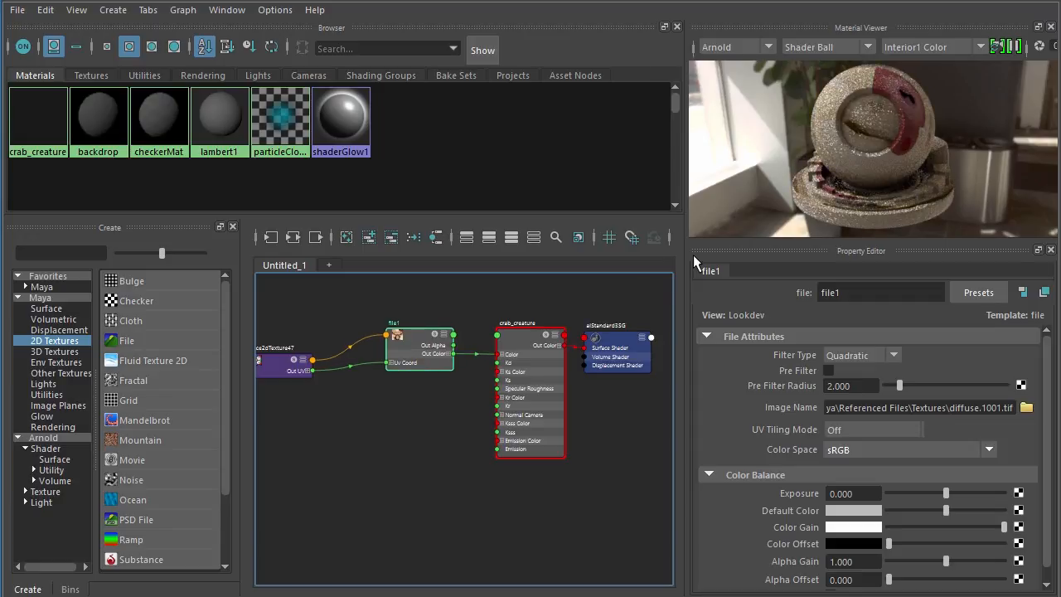
drag(702, 242, 702, 187)
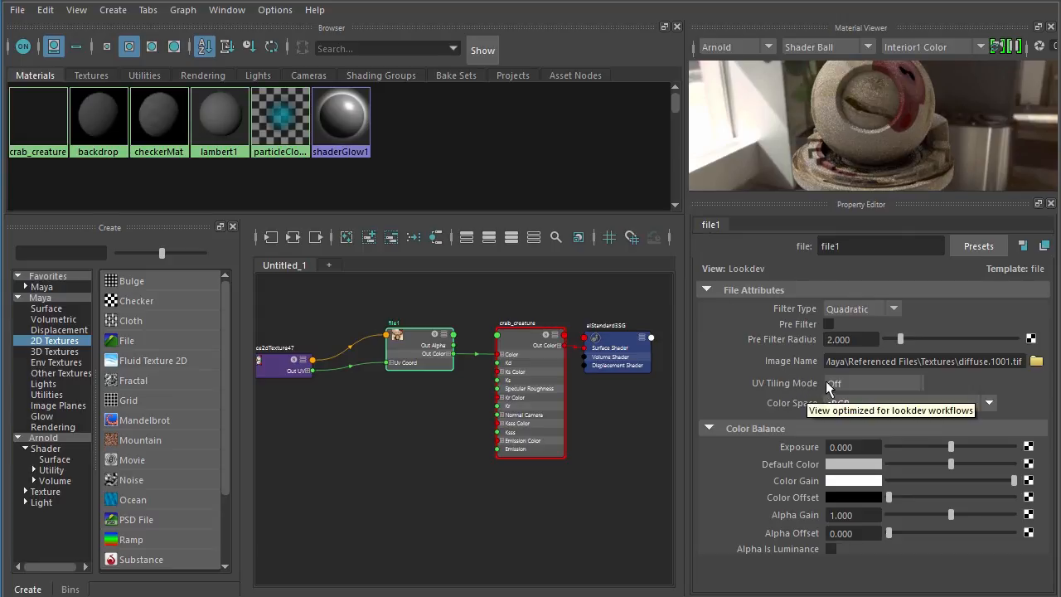
click(876, 386)
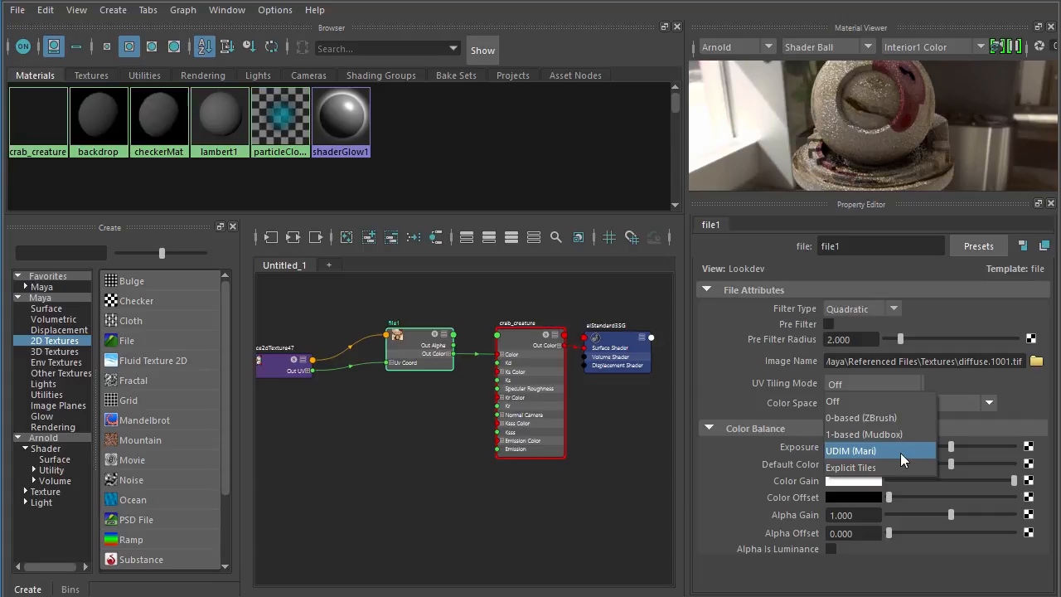
click(892, 452)
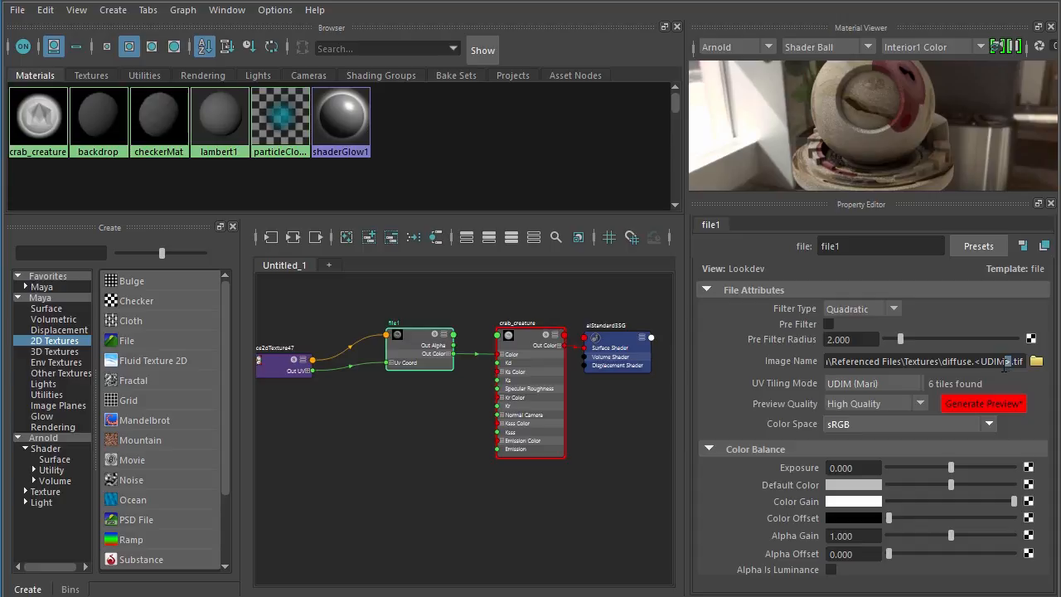
drag(1009, 361, 977, 372)
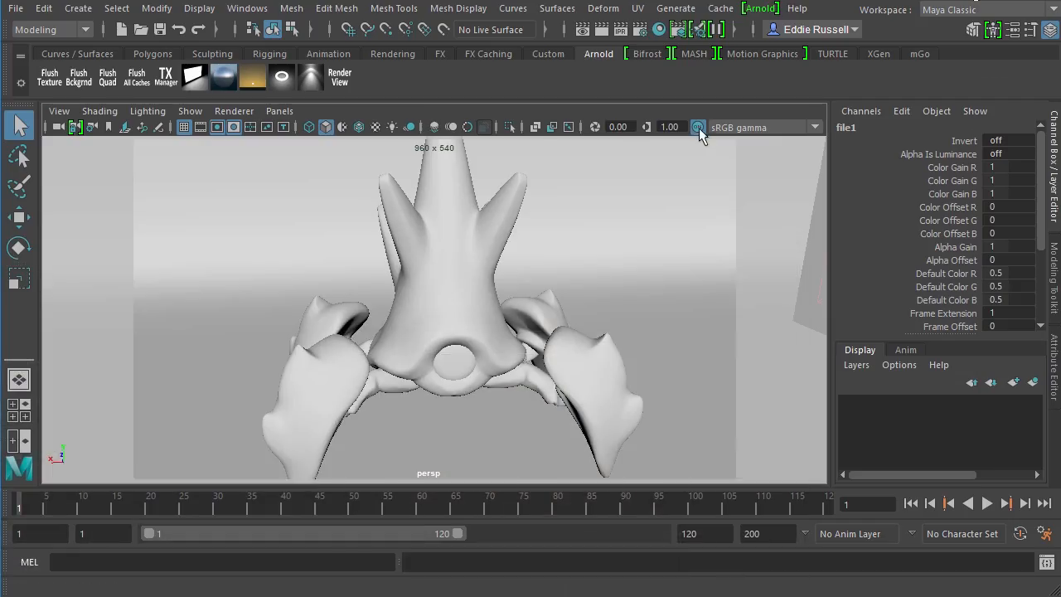
click(339, 82)
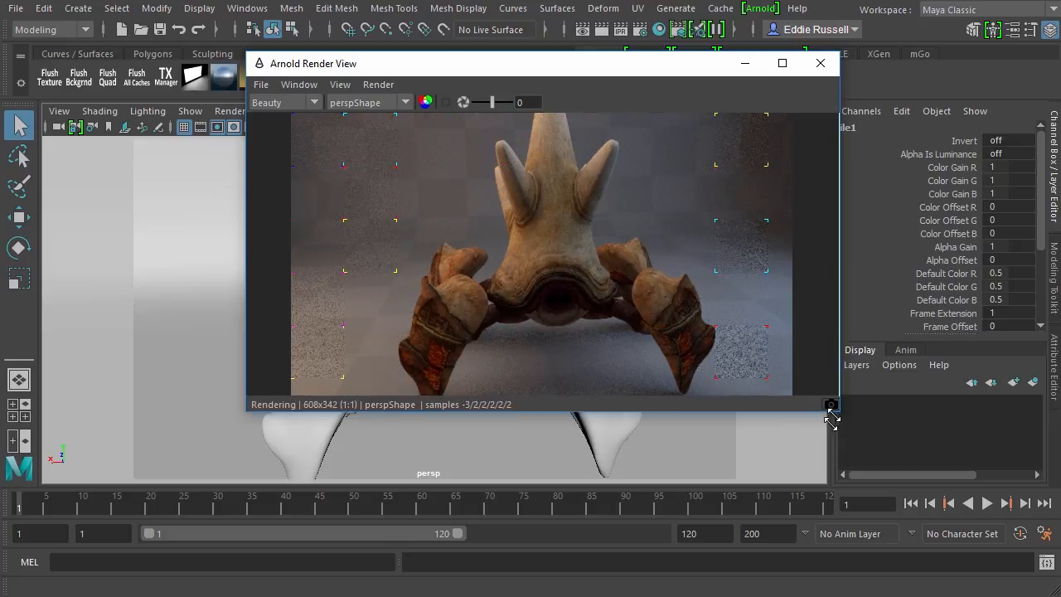
drag(836, 408, 815, 452)
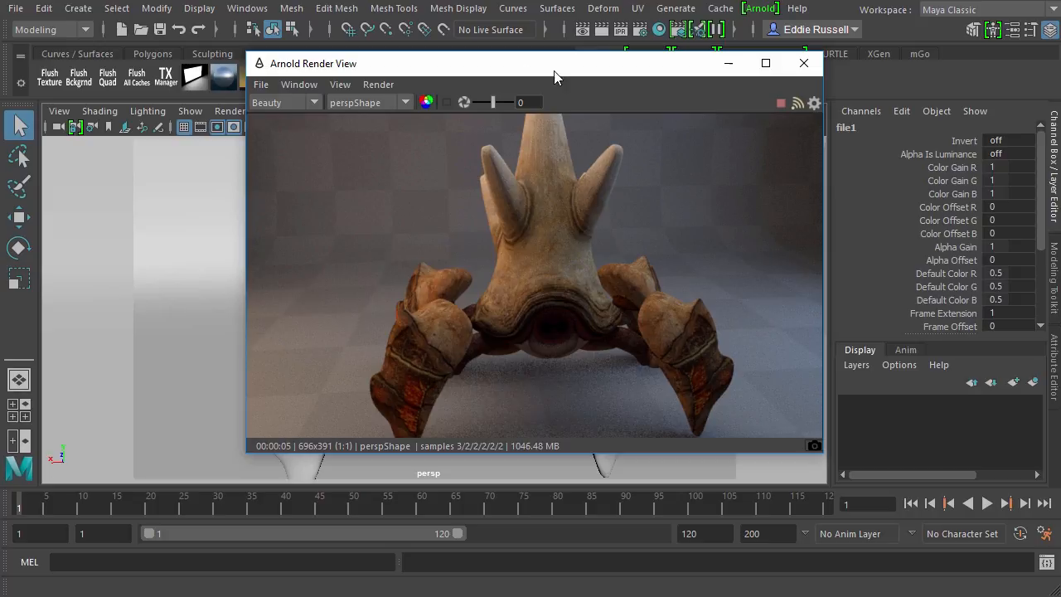
click(803, 63)
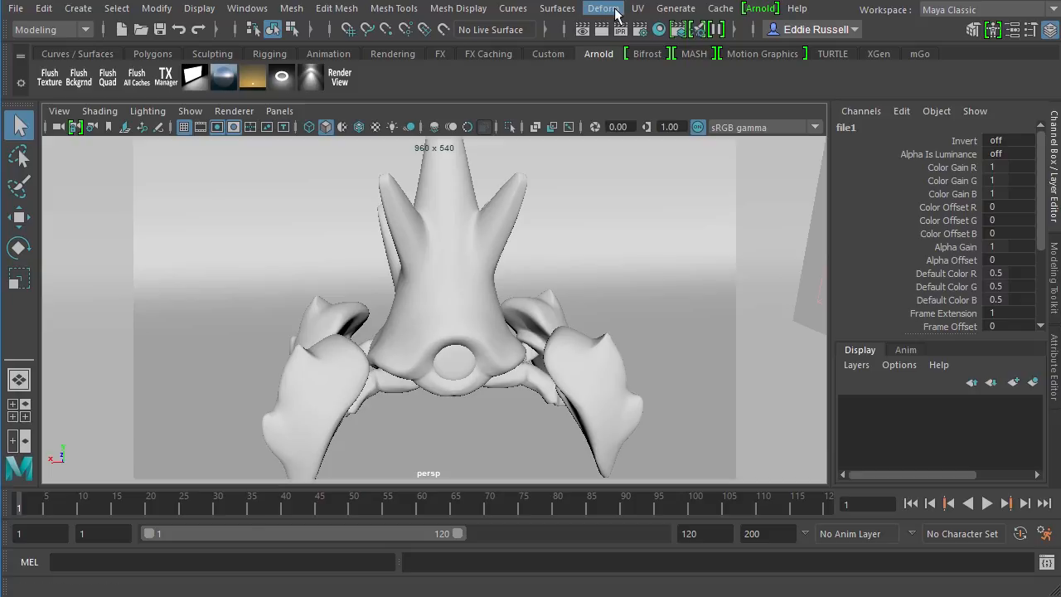
click(663, 33)
mouse_move(409, 354)
mouse_down()
mouse_move(425, 387)
mouse_move(421, 375)
mouse_up()
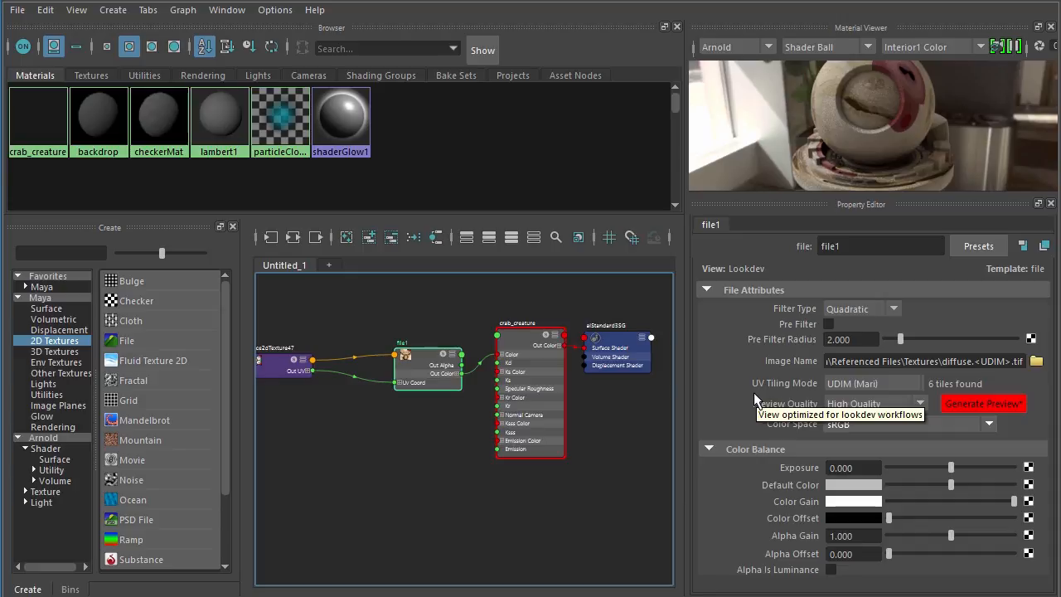
click(986, 404)
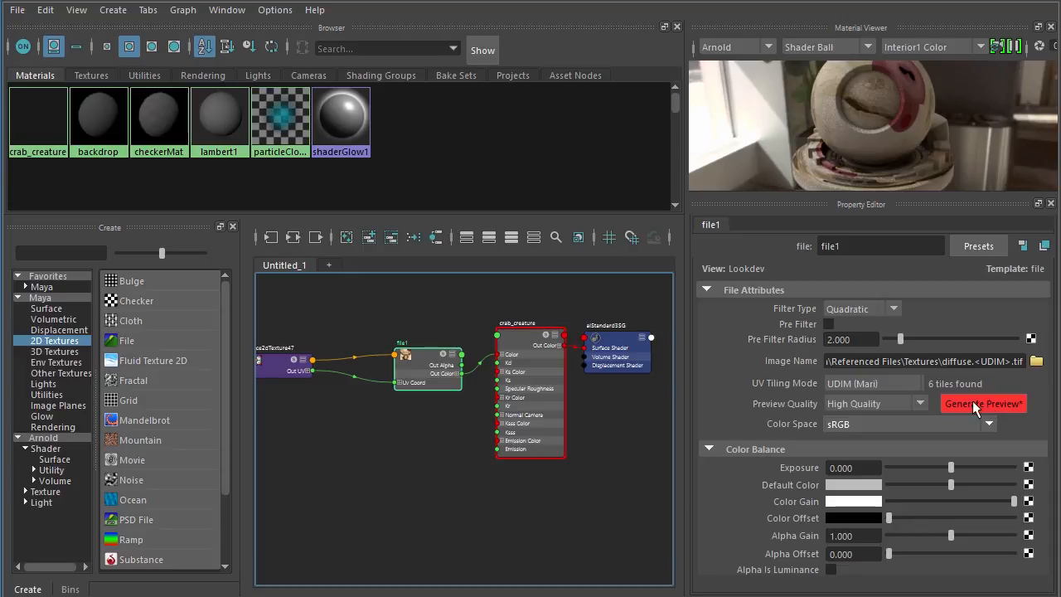
drag(422, 308, 286, 365)
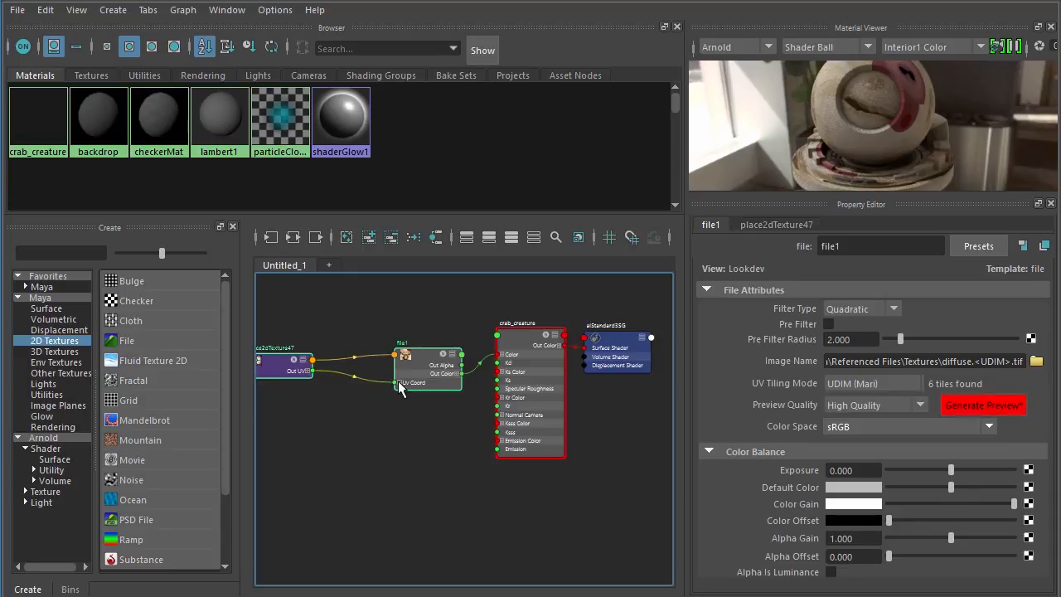
drag(414, 374, 407, 337)
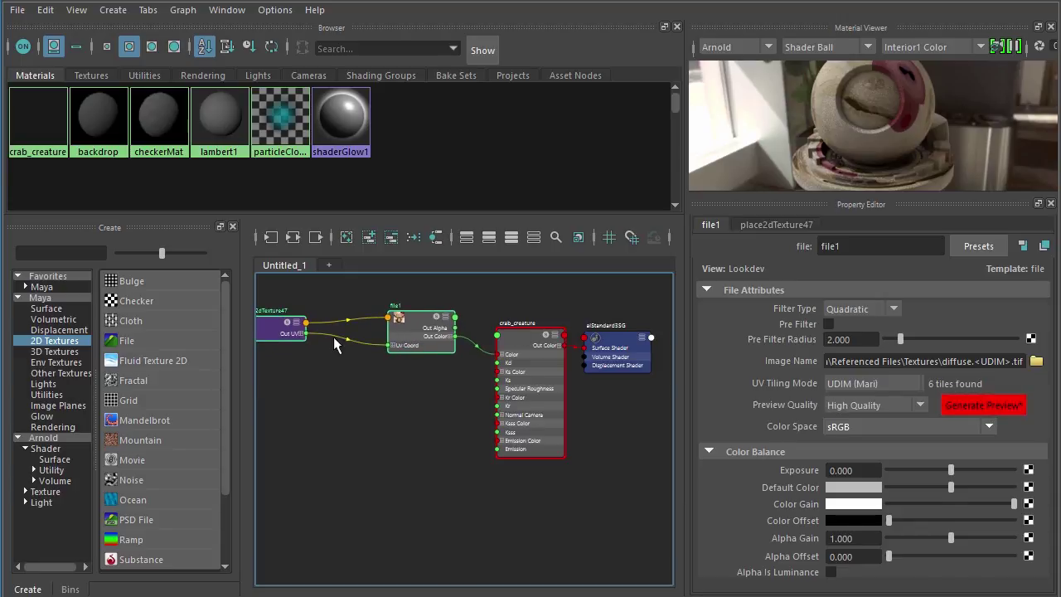
click(284, 331)
drag(284, 331, 324, 330)
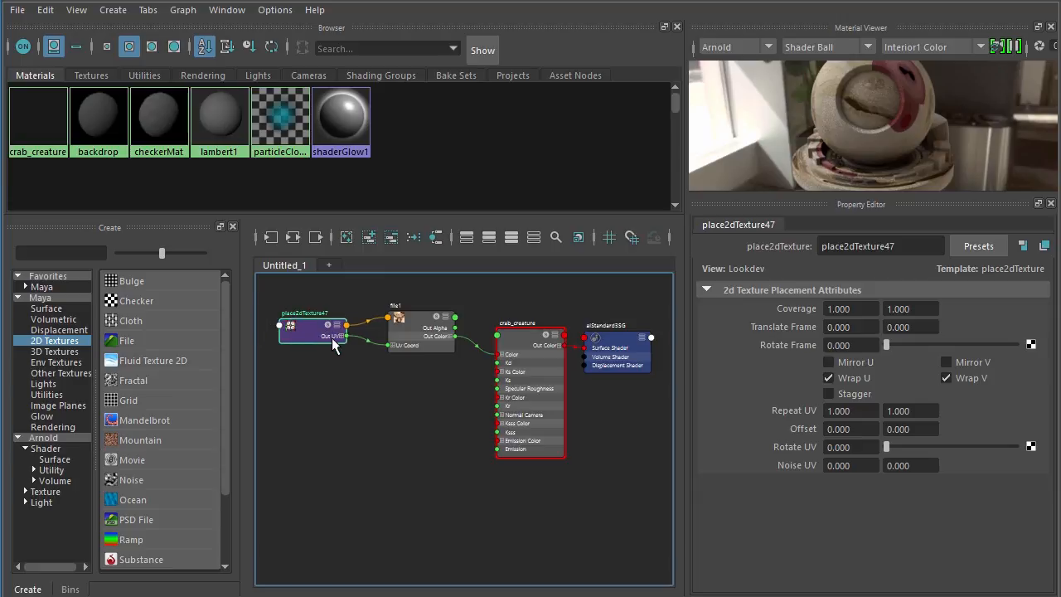
click(368, 419)
Create an aiImage texture node and arrange it with the other texture nodes.
click(25, 492)
click(48, 493)
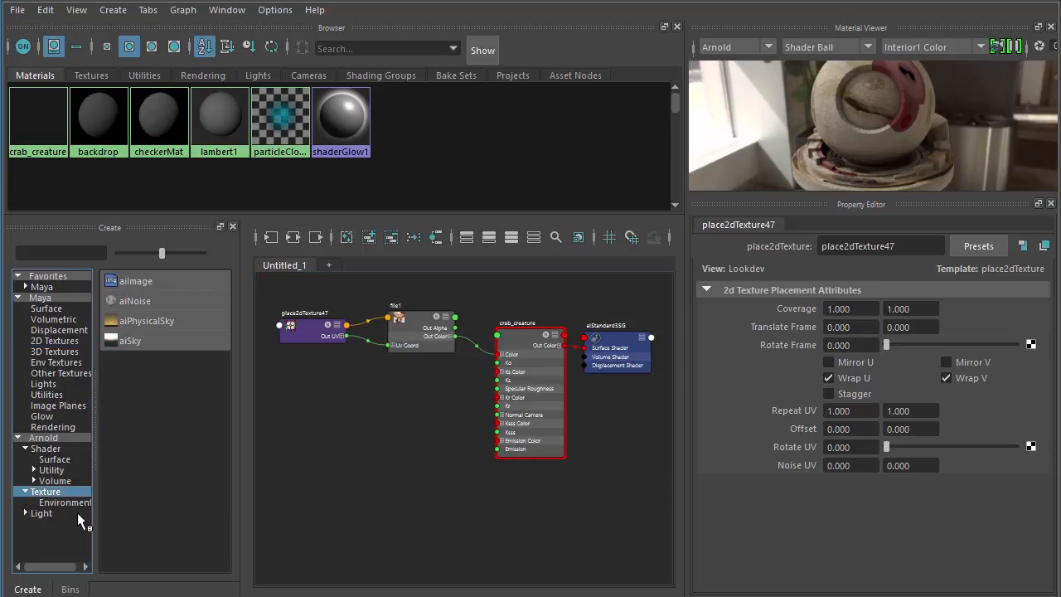
click(156, 282)
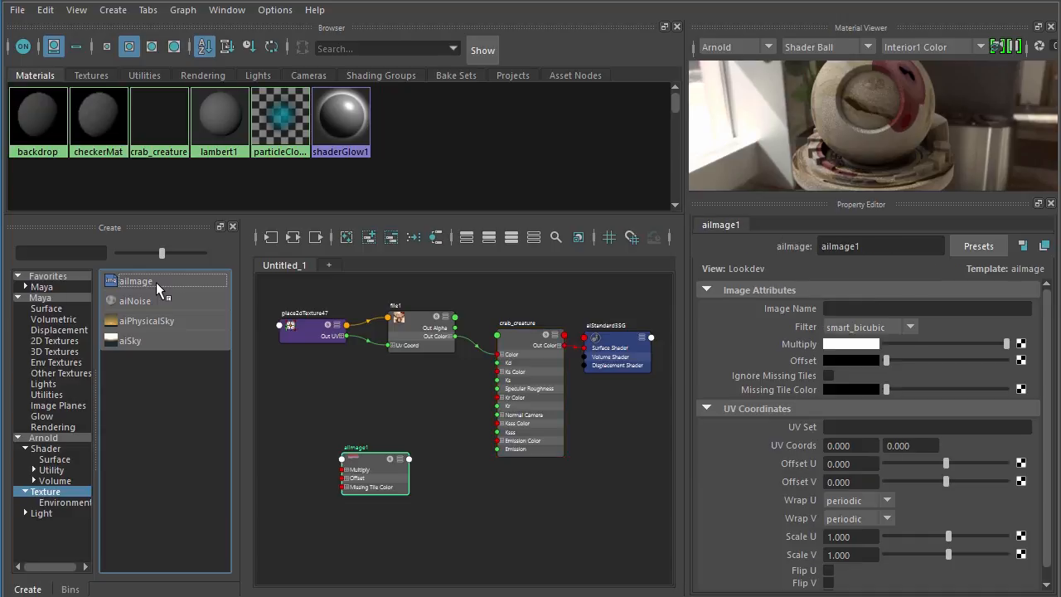
drag(374, 470, 416, 409)
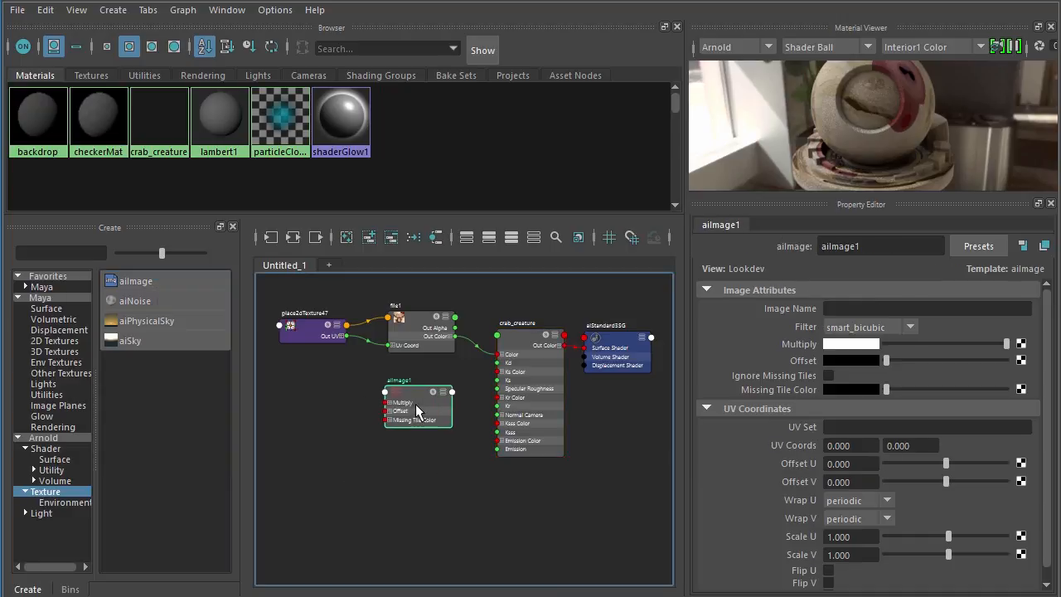
drag(427, 285, 331, 389)
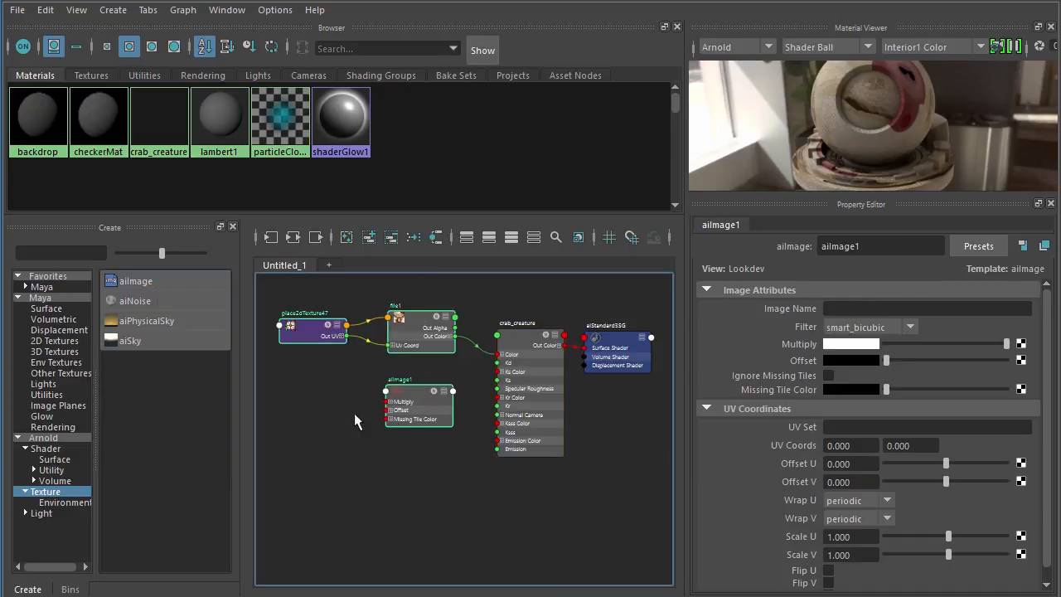
mouse_move(407, 422)
mouse_down()
mouse_move(390, 443)
mouse_move(388, 427)
mouse_up()
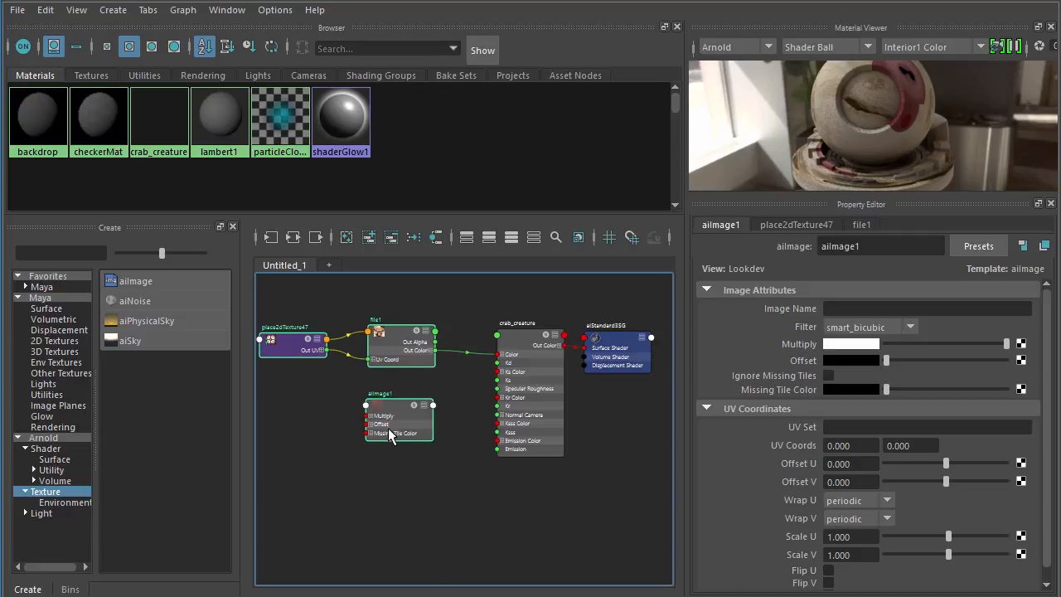
click(394, 421)
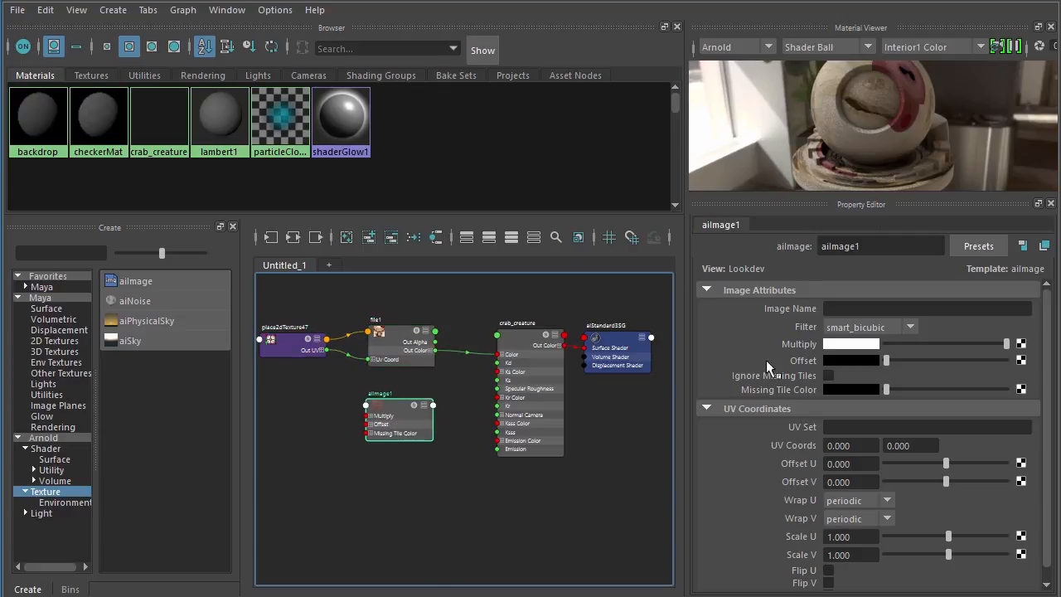
Set aiImage1's Image Name to the Textures folder path ending in diffuse.<UDIM>.tif.
click(833, 308)
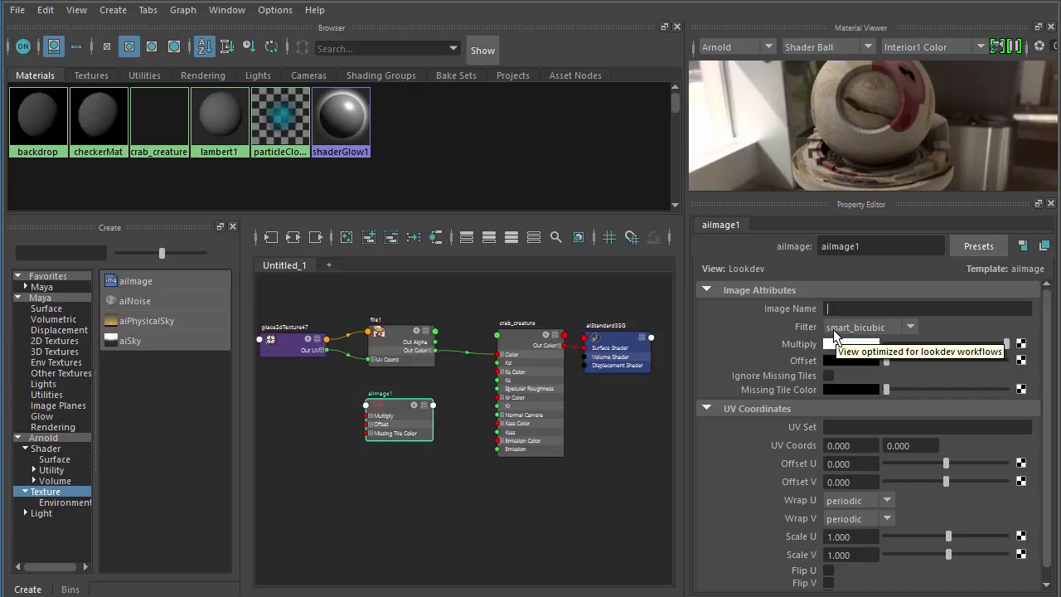
key(ctrl+v)
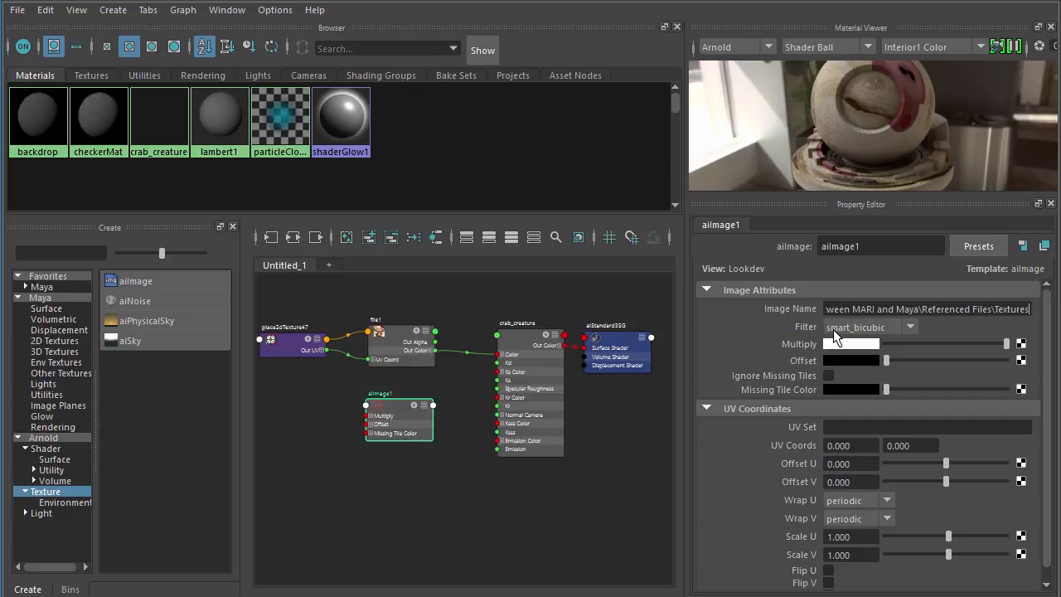
text(\)
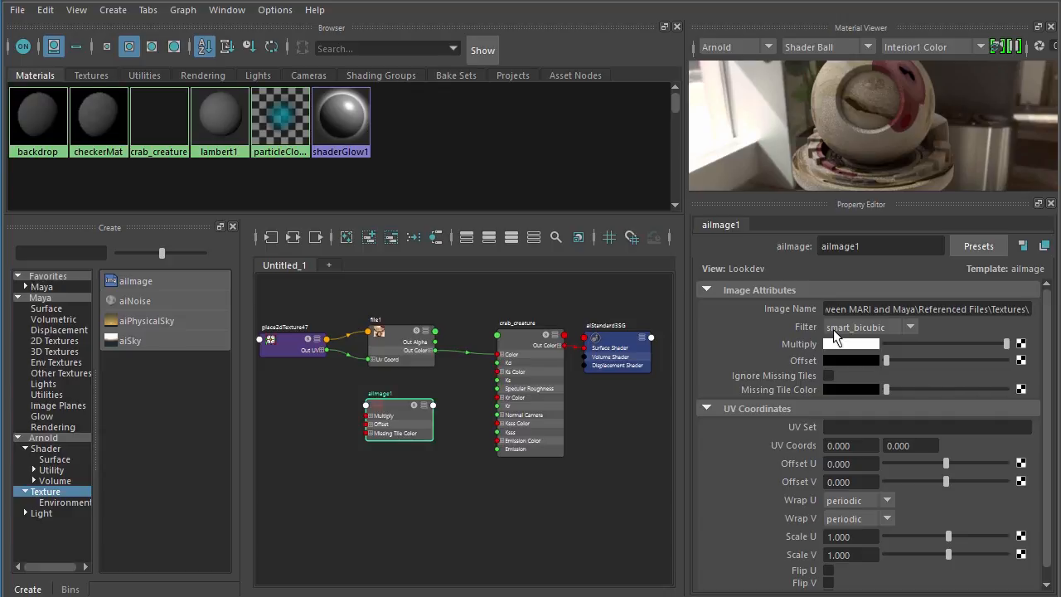
text(diffuse)
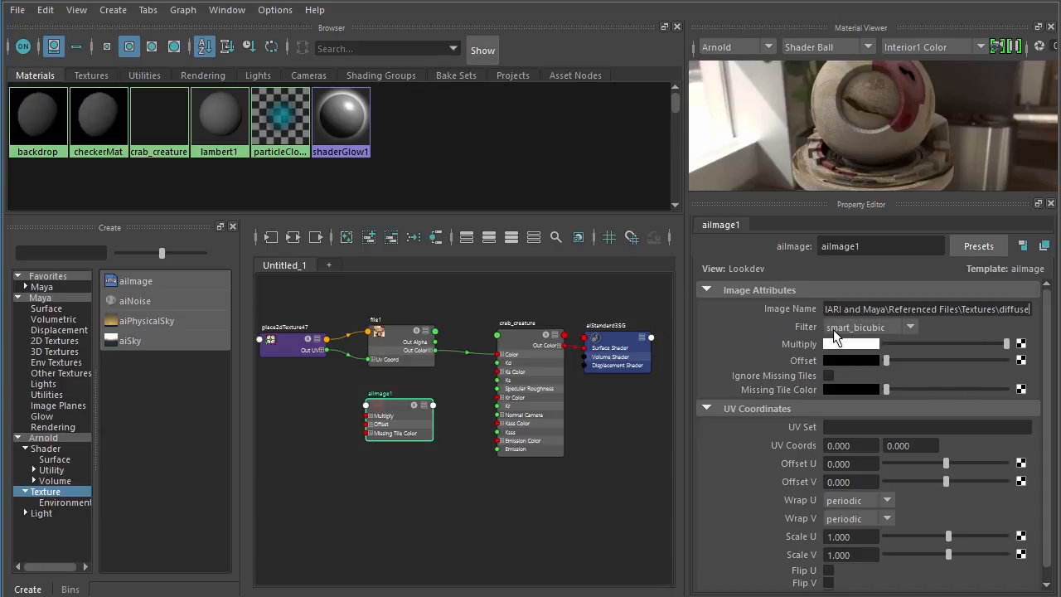
text(.)
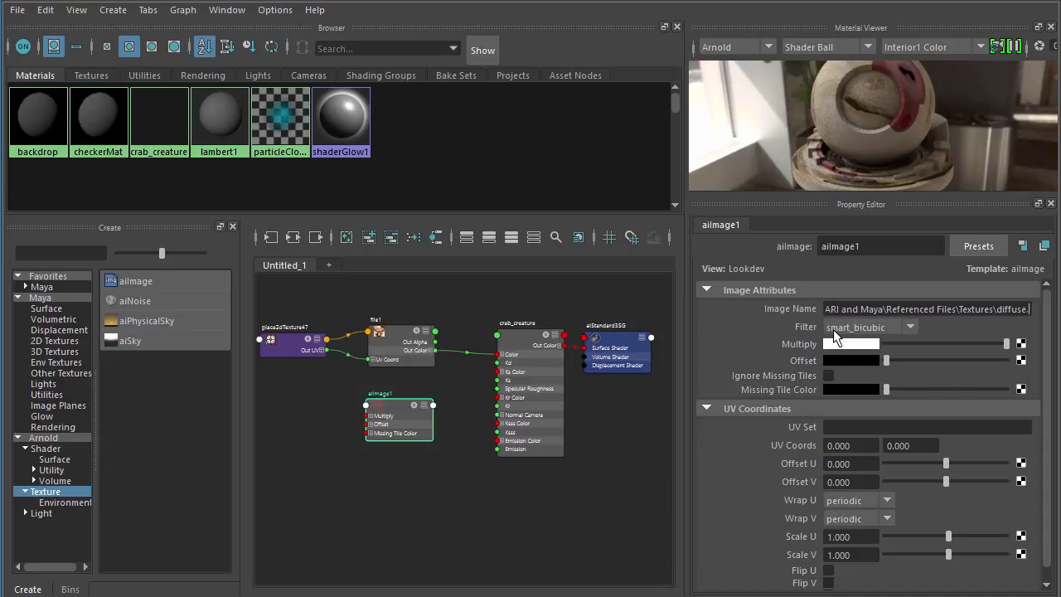
text(<)
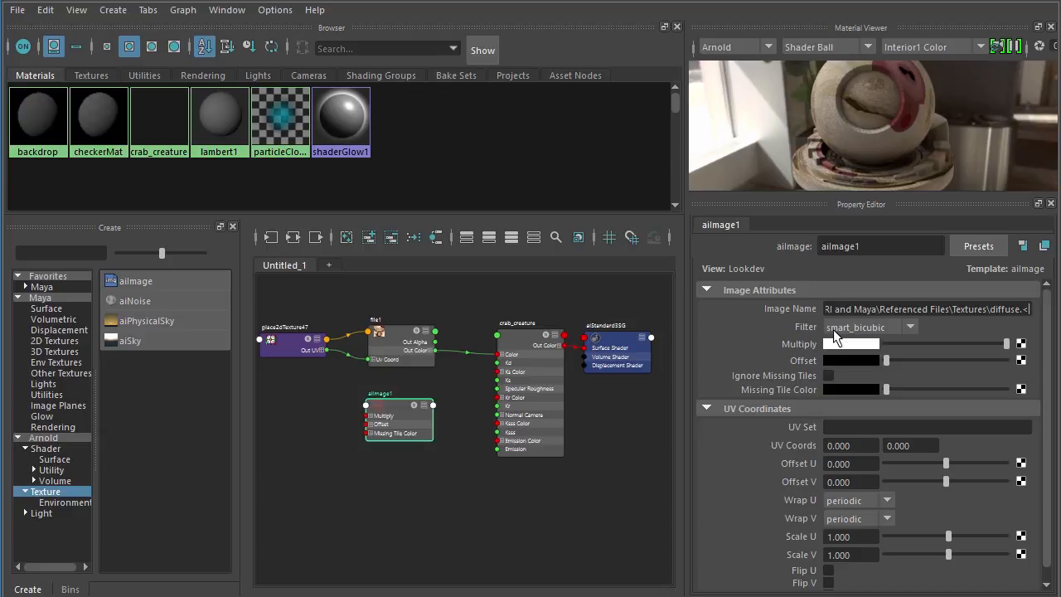
text(UDIM)
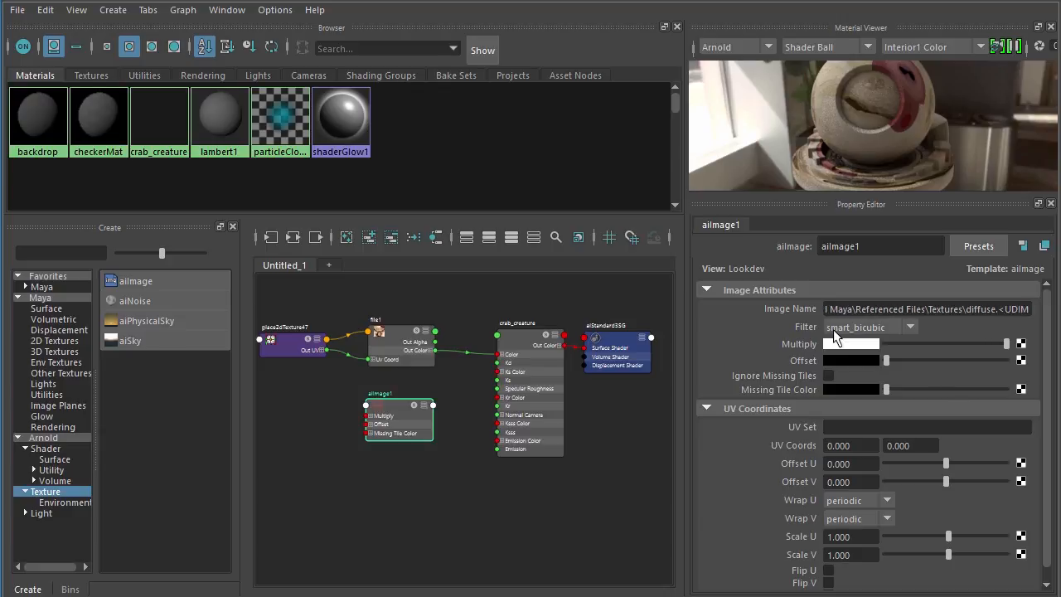
text(>.)
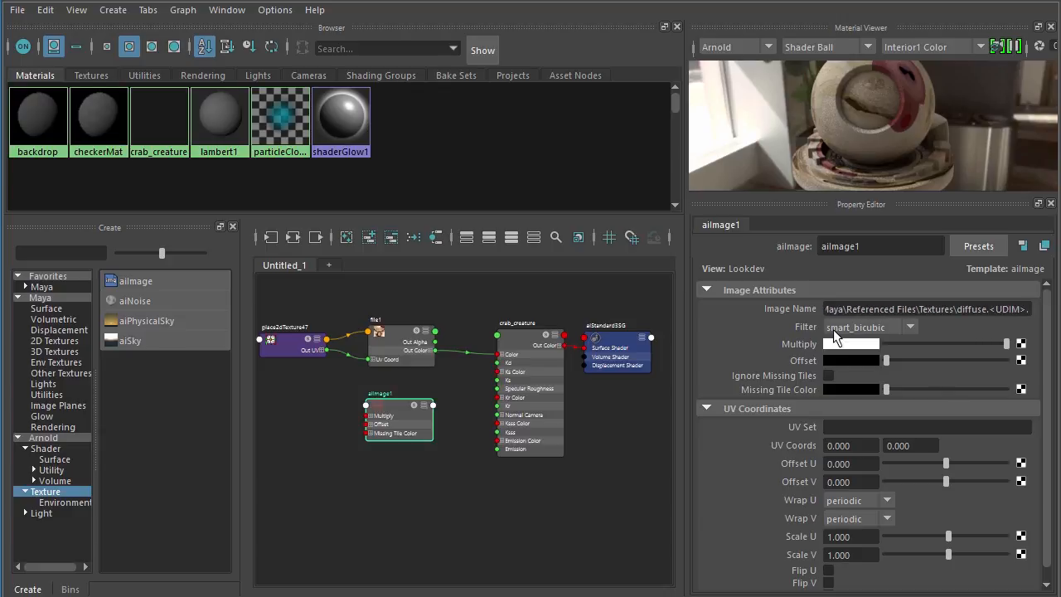
text(tif)
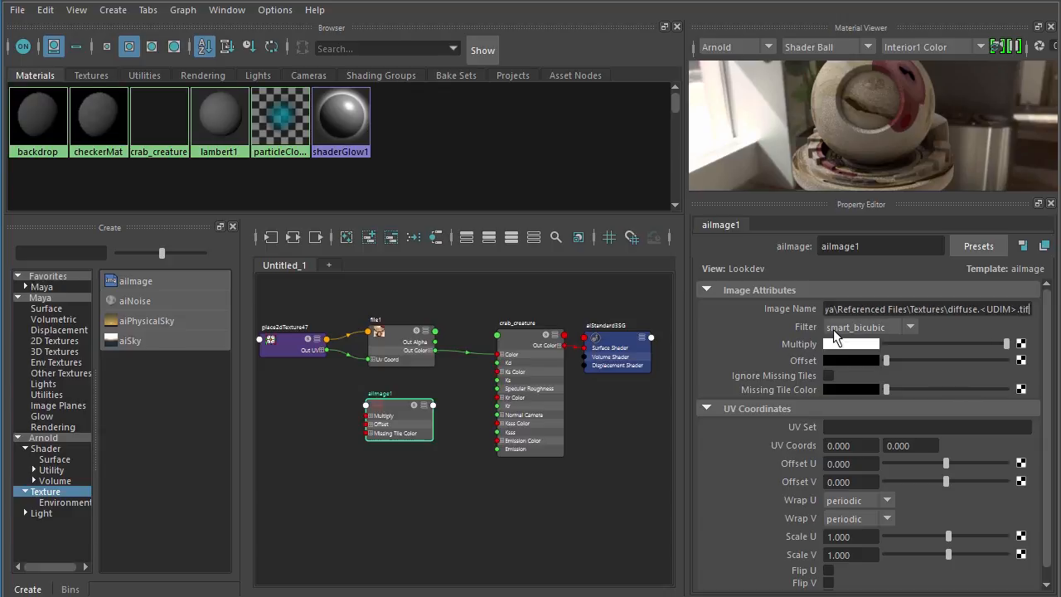
key(Return)
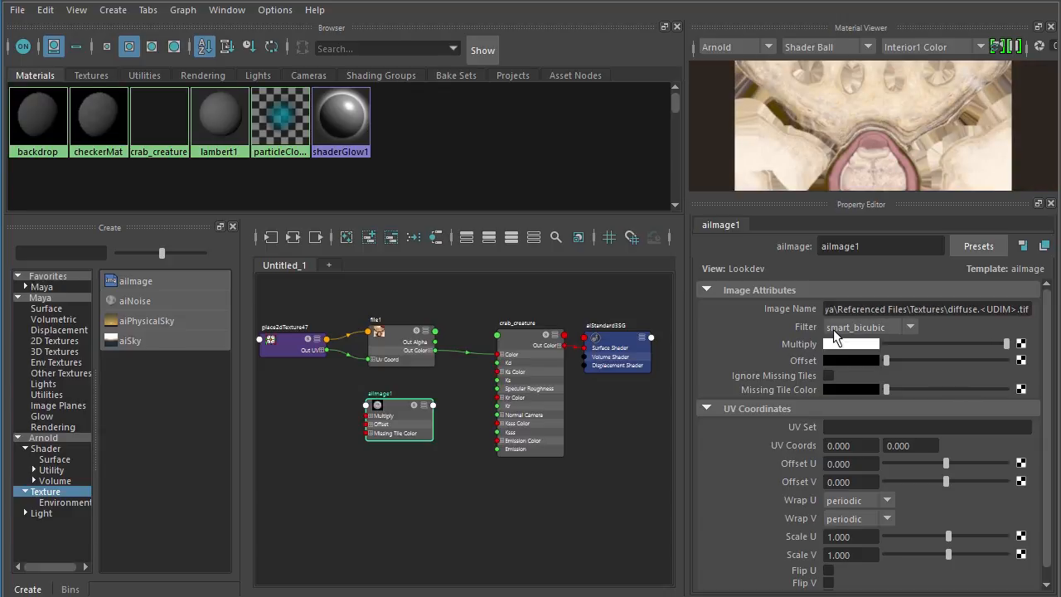
Connect aiImage1 to crab_creature's Diffuse Color and render the textured crab in Arnold Render View.
click(541, 357)
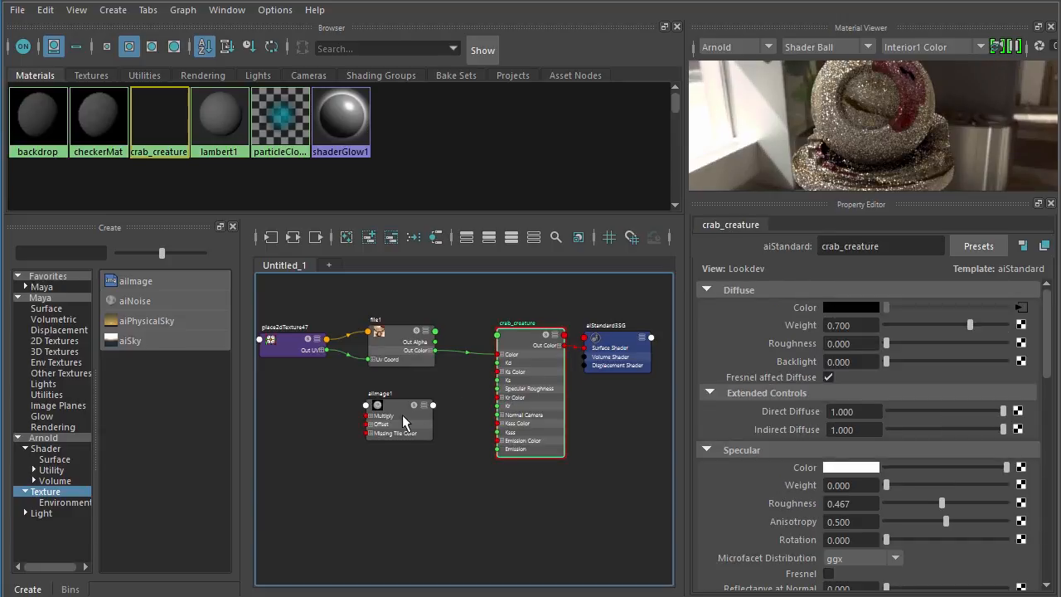
middle_drag(689, 334, 778, 299)
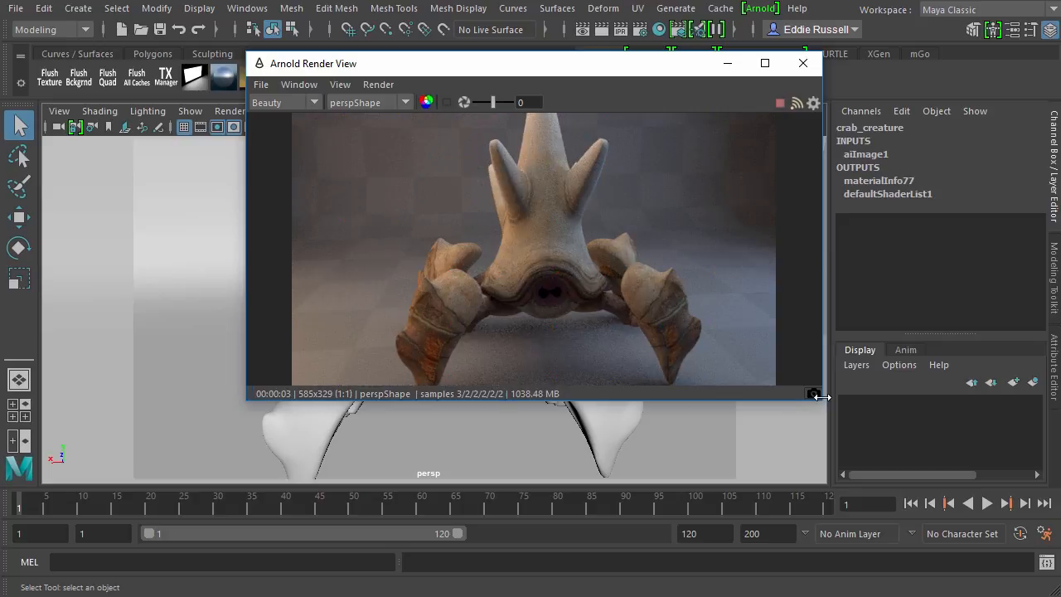
drag(821, 400, 794, 442)
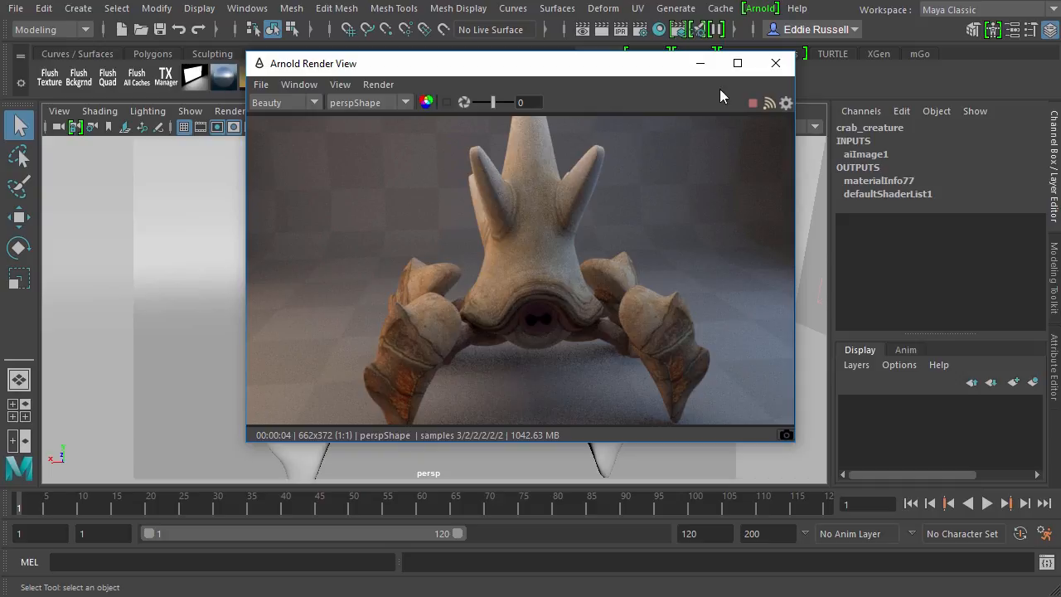
Close Arnold Render View and return to Hypershade showing aiImage1 wired into crab_creature.
click(773, 66)
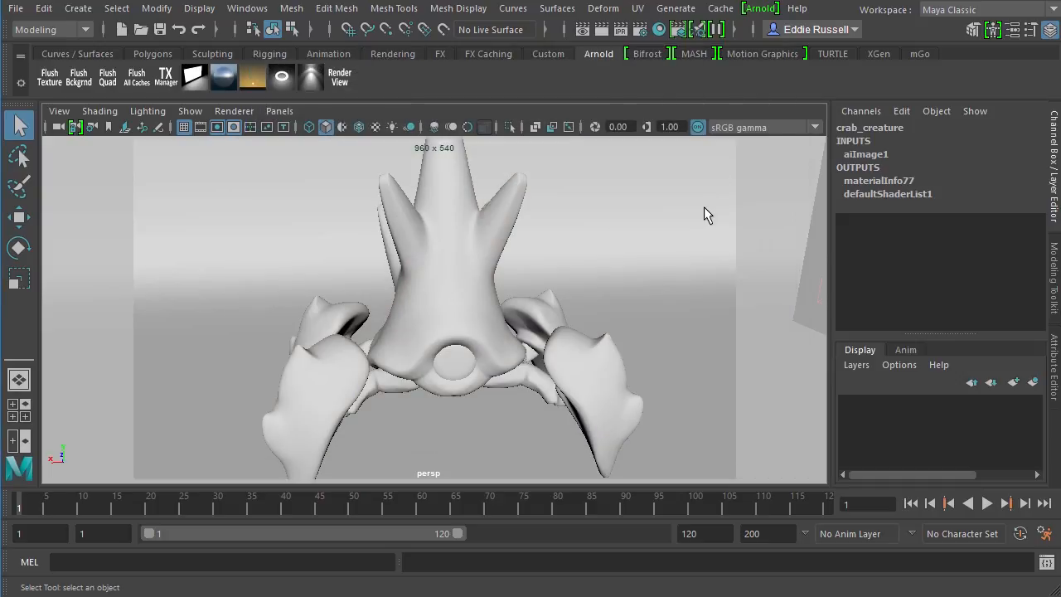
click(659, 30)
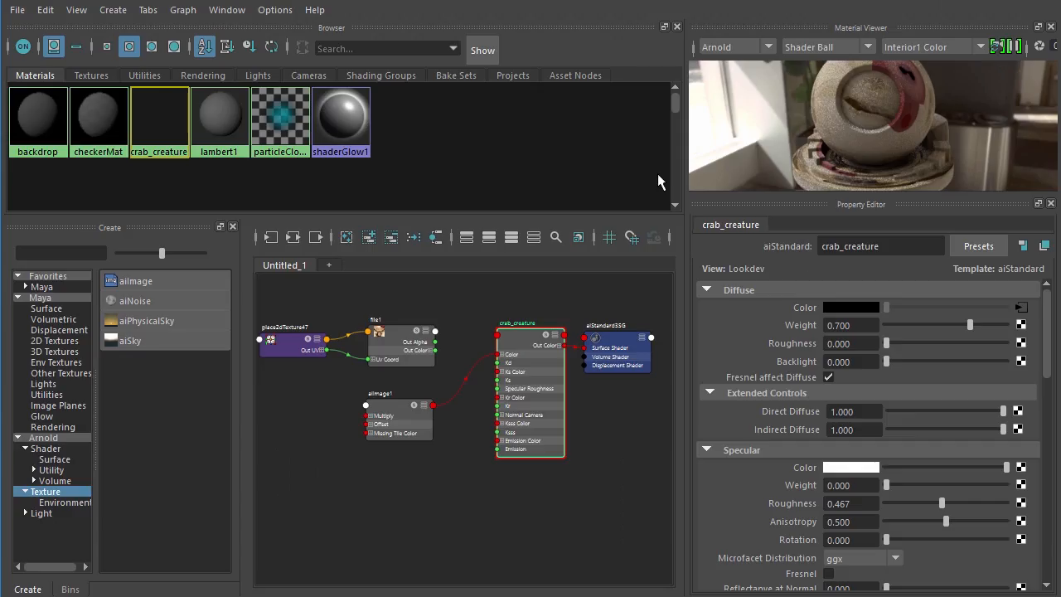